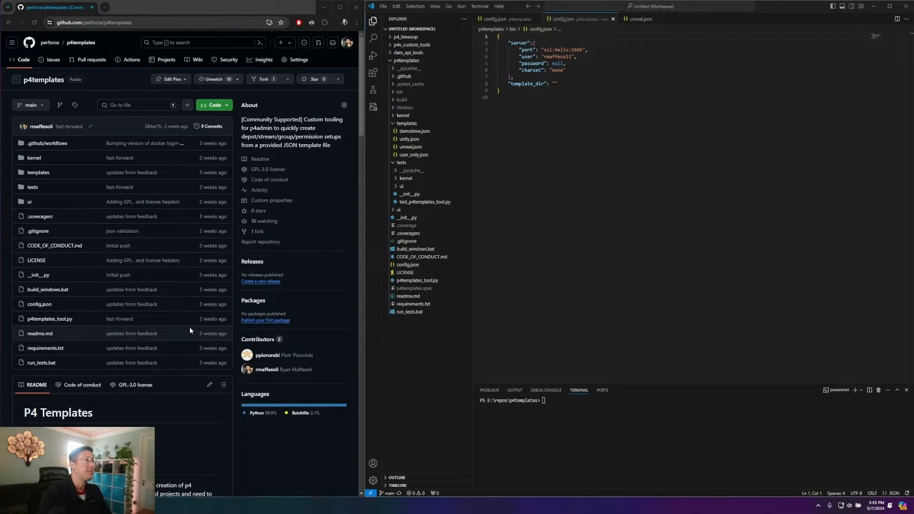
# Step: Read through the p4templates README, from its requirements and server configuration to the CLI usage and file population sections
pyautogui.scroll(-6, 110, 302)
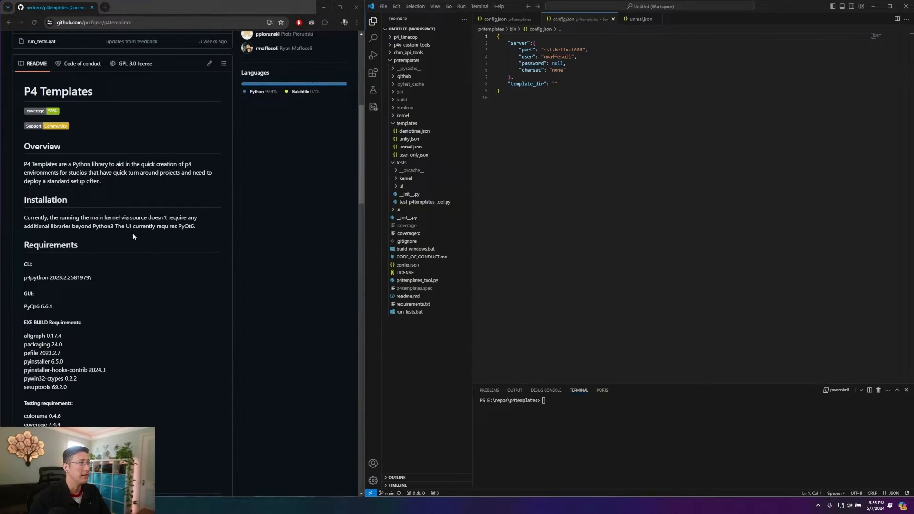
pyautogui.scroll(-3, 138, 299)
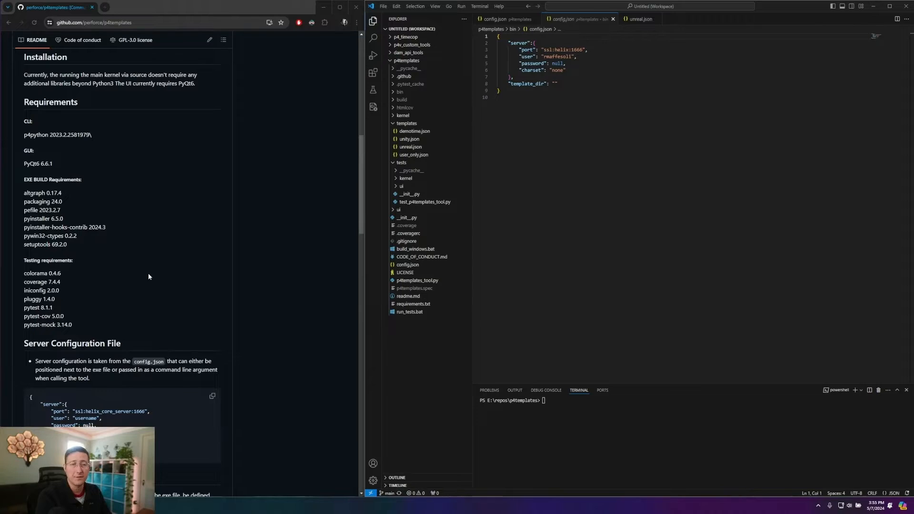
pyautogui.scroll(-3, 156, 295)
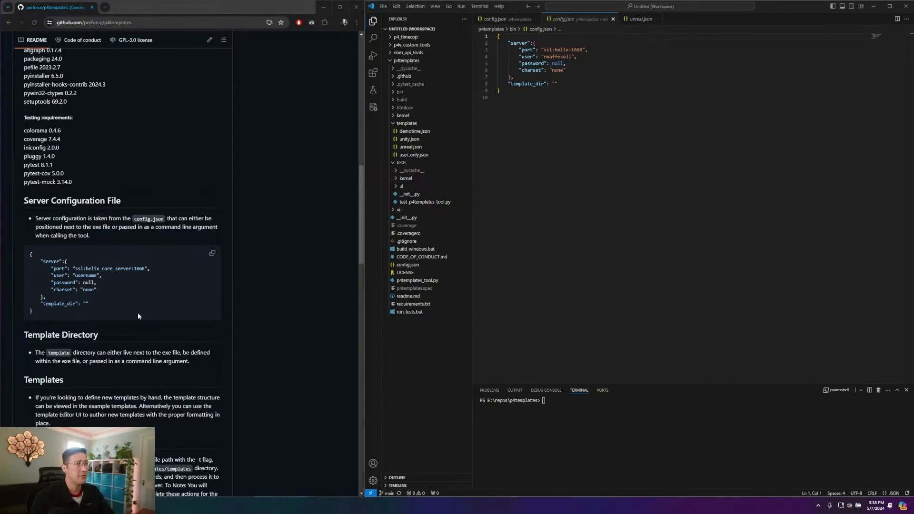
pyautogui.scroll(-6, 206, 340)
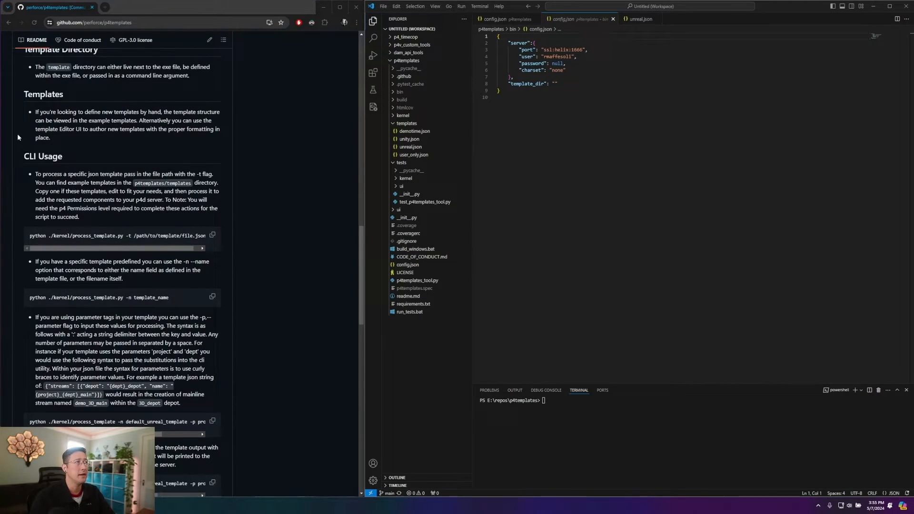
pyautogui.scroll(-5, 171, 392)
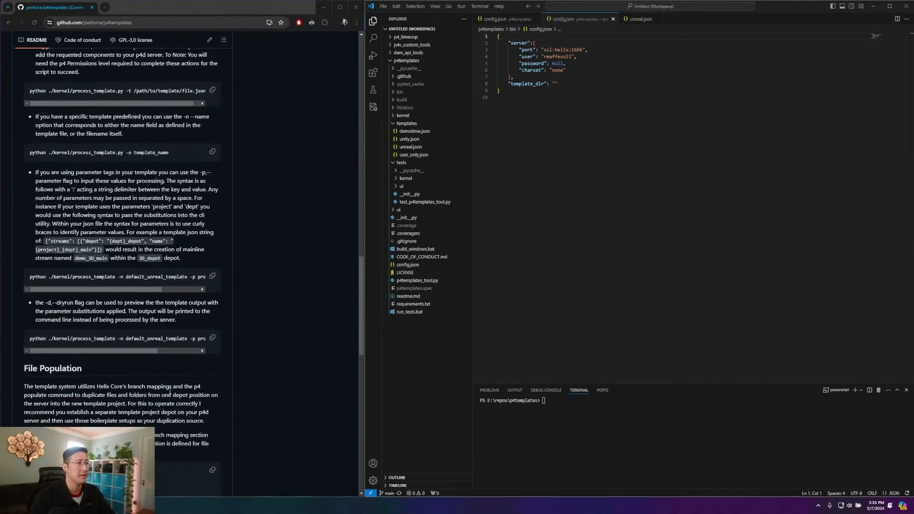
pyautogui.scroll(20, 179, 378)
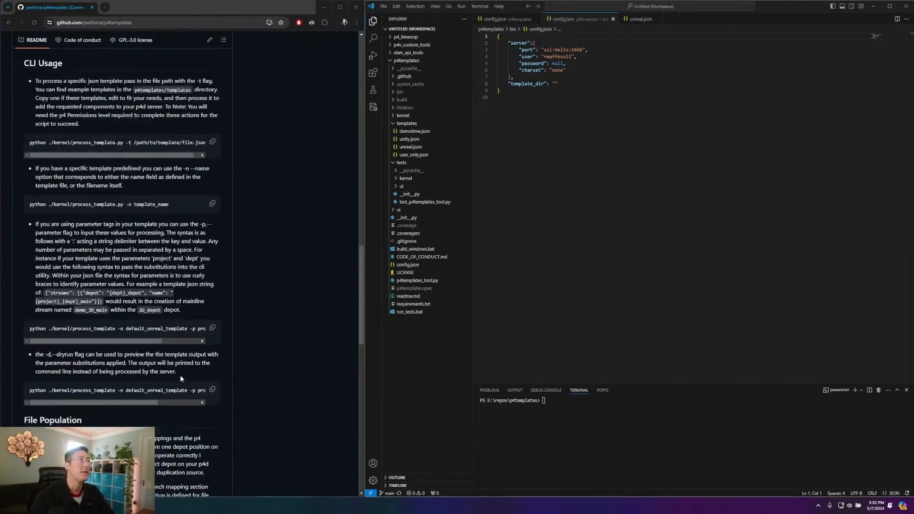
pyautogui.scroll(2, 179, 370)
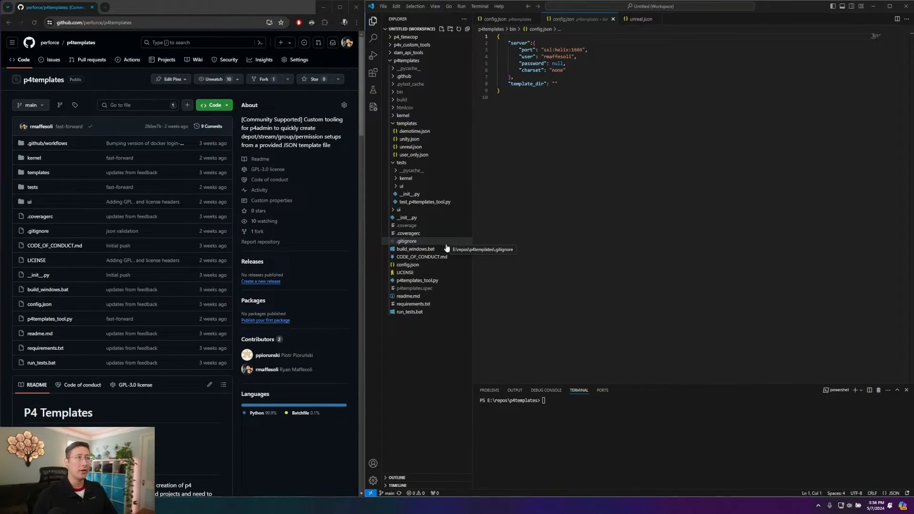
# Step: Open build_windows.bat to view the PyInstaller build command
pyautogui.click(408, 250)
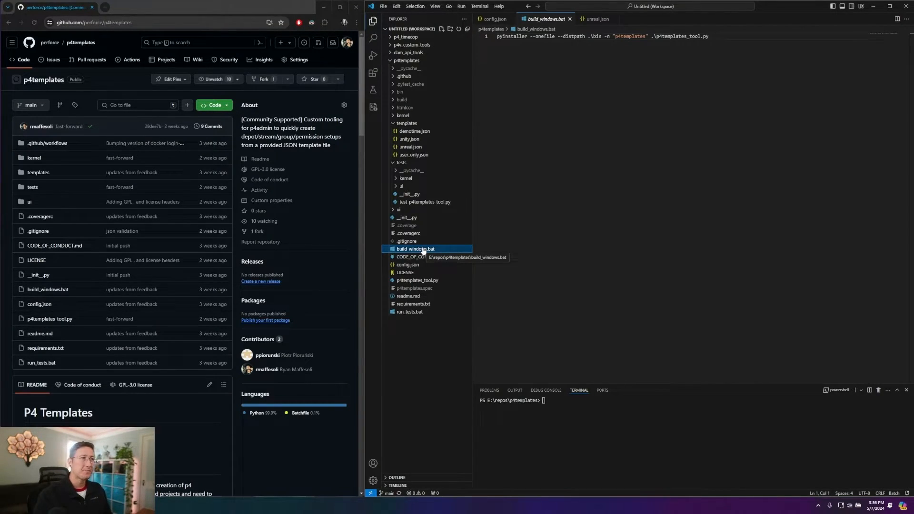
pyautogui.click(437, 363)
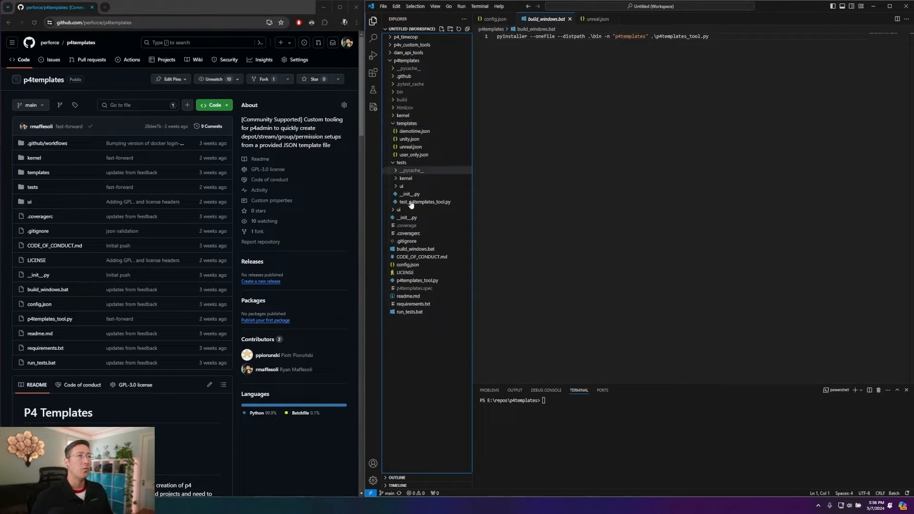
pyautogui.click(559, 405)
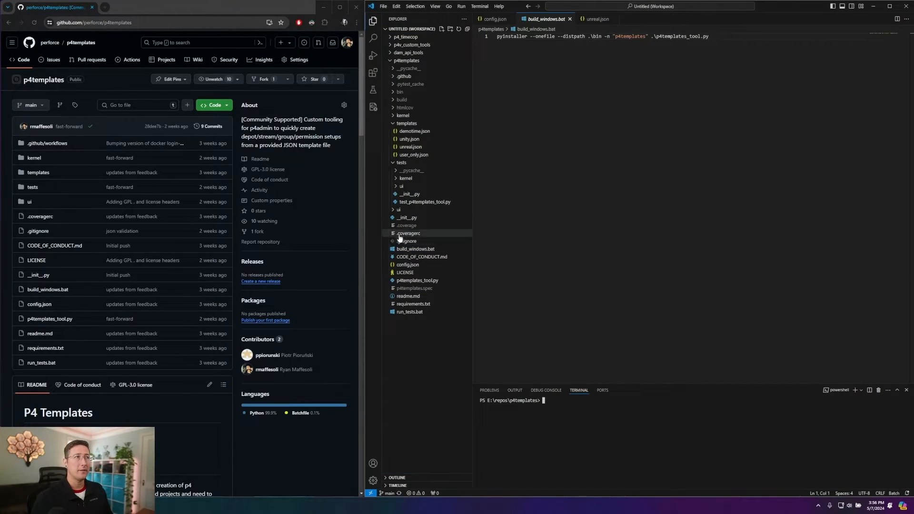
# Step: Collapse the tests folder, expand bin, and run its p4templates.exe in the terminal with the -h option
pyautogui.click(401, 163)
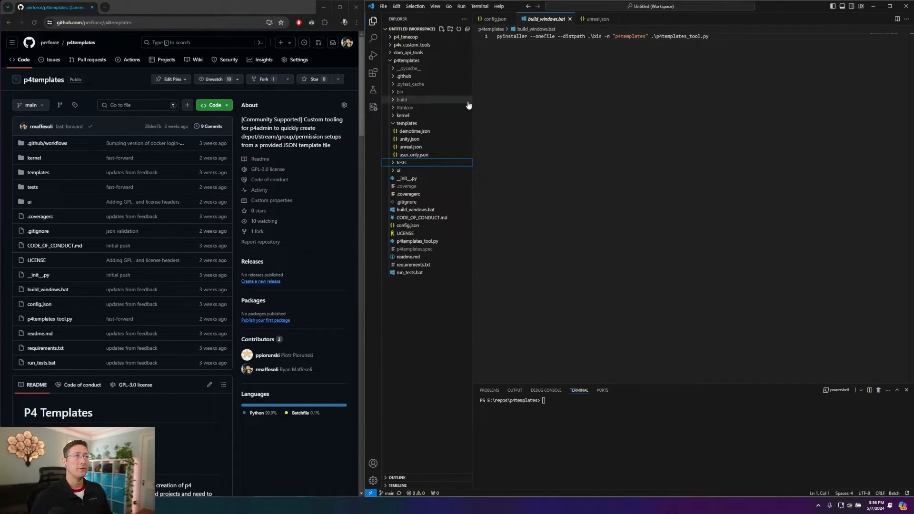
pyautogui.click(399, 91)
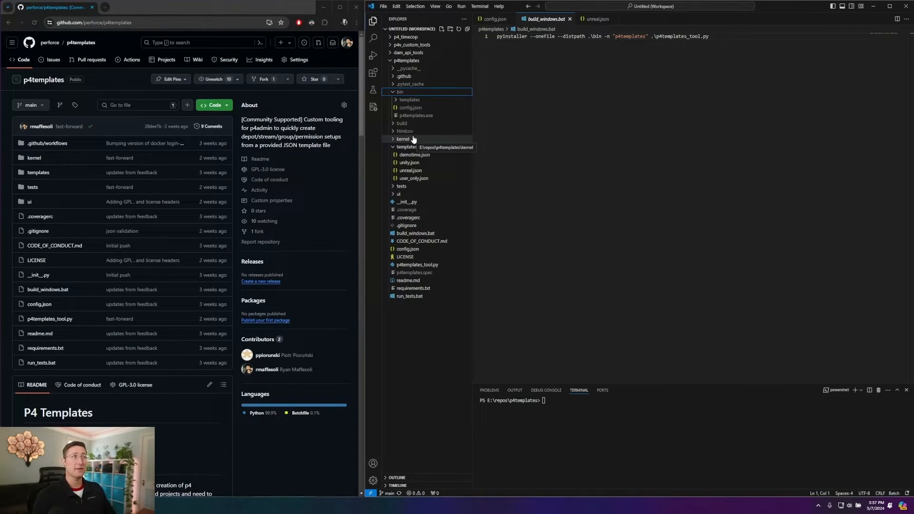
pyautogui.moveTo(410, 115); pyautogui.dragTo(603, 418)
pyautogui.write('-h')
pyautogui.press('Return')
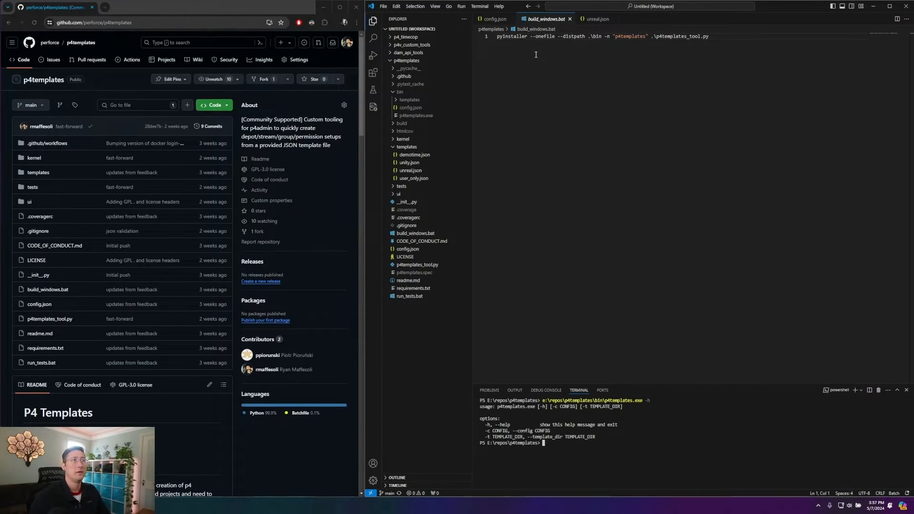
# Step: Open the config.json in the p4templates root and inspect its template_dir entry
pyautogui.click(407, 249)
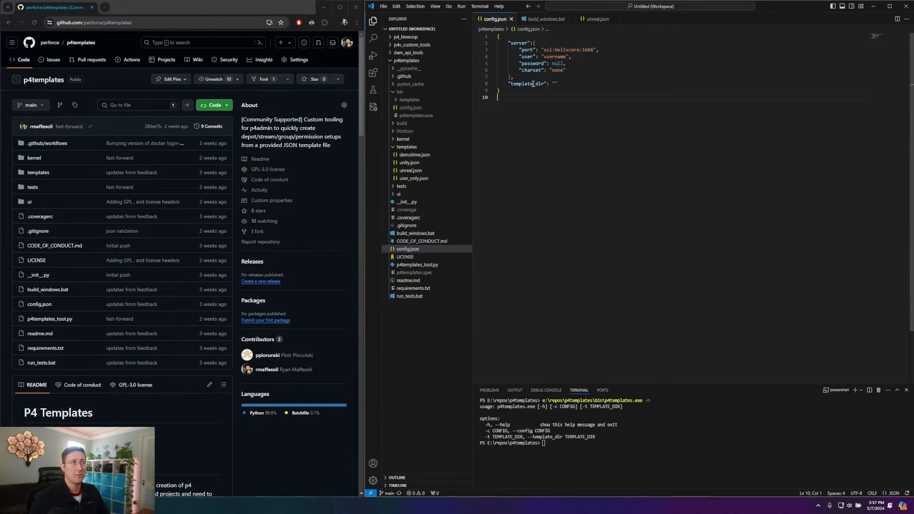
pyautogui.moveTo(552, 84); pyautogui.dragTo(555, 84)
pyautogui.click(602, 115)
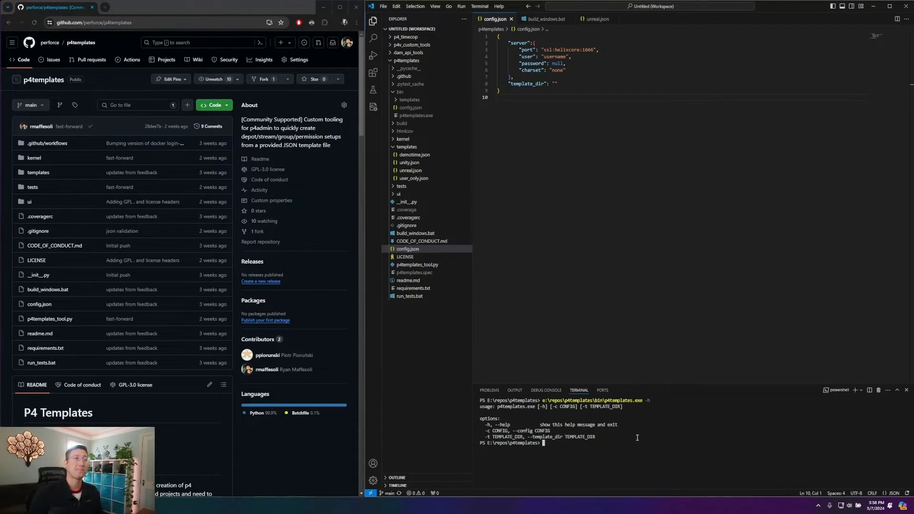
# Step: Examine the server port and user entries in config.json
pyautogui.click(494, 20)
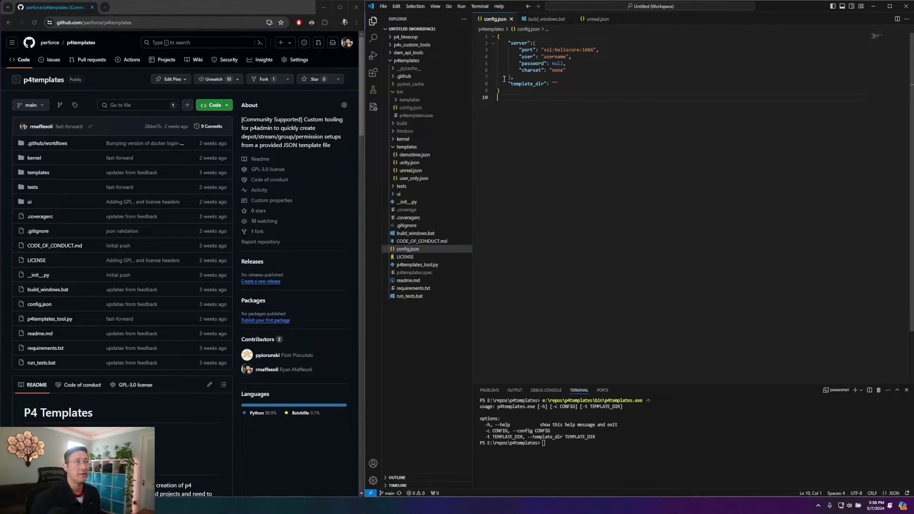
pyautogui.doubleClick(547, 49)
pyautogui.moveTo(565, 53); pyautogui.dragTo(600, 51)
pyautogui.click(679, 112)
pyautogui.moveTo(518, 57); pyautogui.dragTo(571, 56)
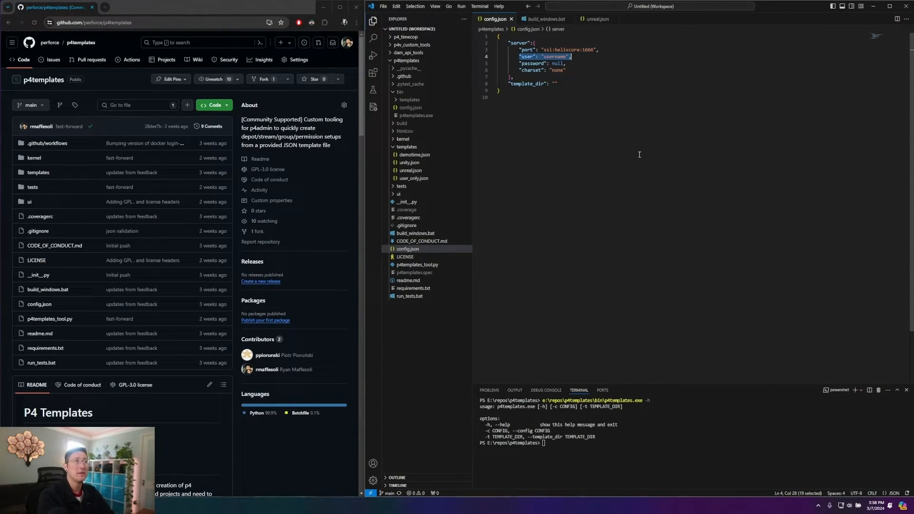
# Step: Examine the password, charset and template_dir entries in config.json
pyautogui.press('Down')
pyautogui.hotkey('shift', 'Home')
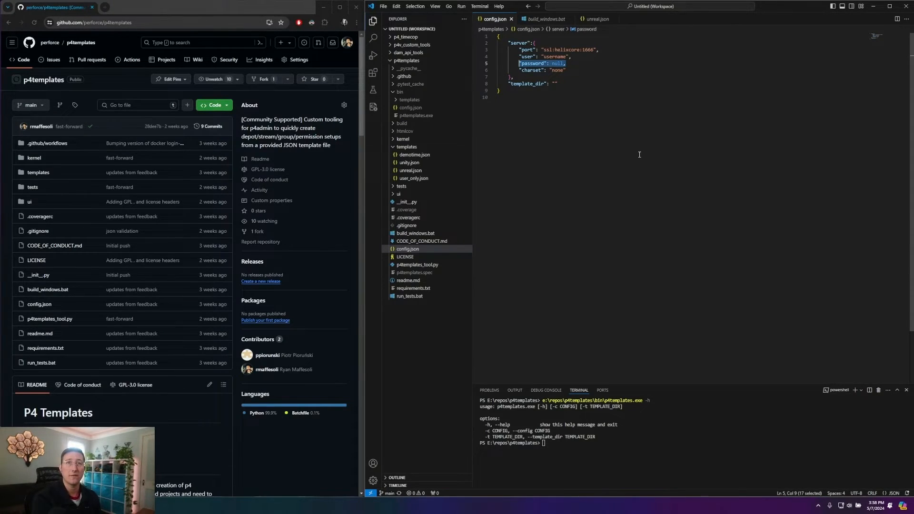
pyautogui.press('End')
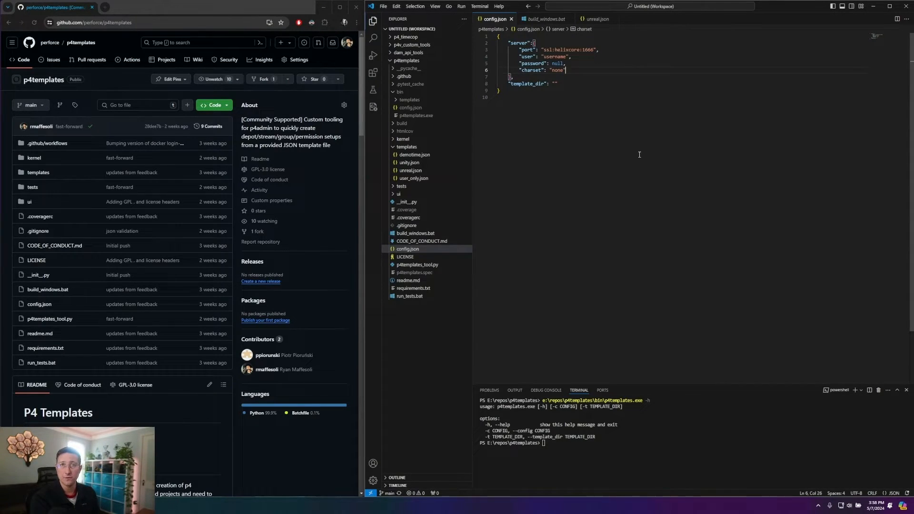
pyautogui.press('Down')
pyautogui.press('Down')
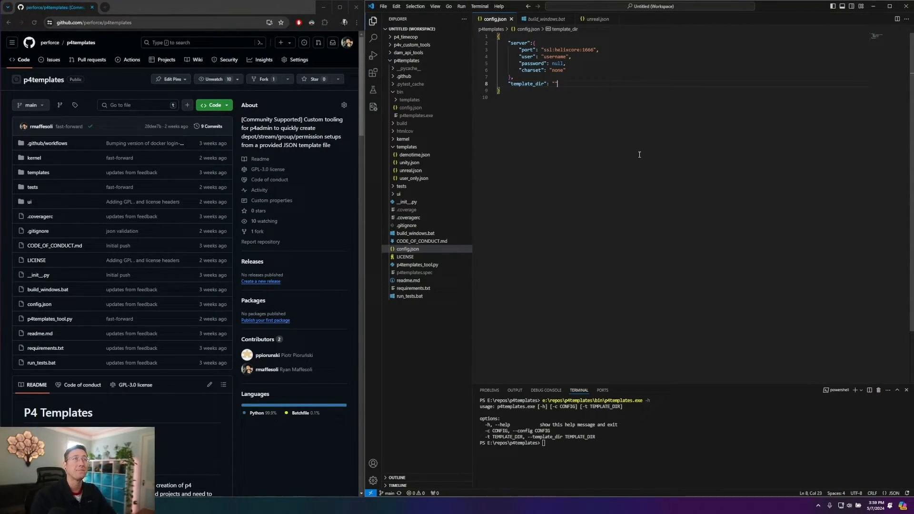
pyautogui.click(660, 154)
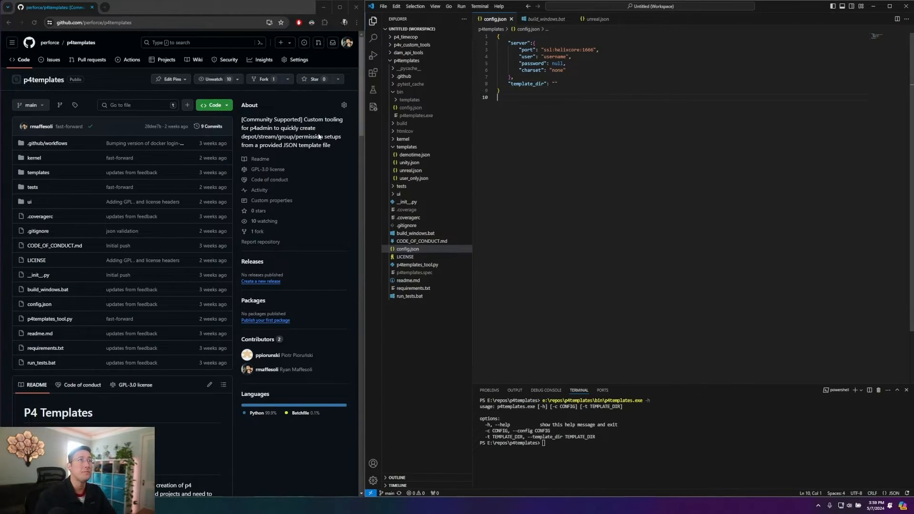
# Step: Open the unreal.json template, expand its depots section and inspect the {project} parameter in the depot name
pyautogui.click(598, 19)
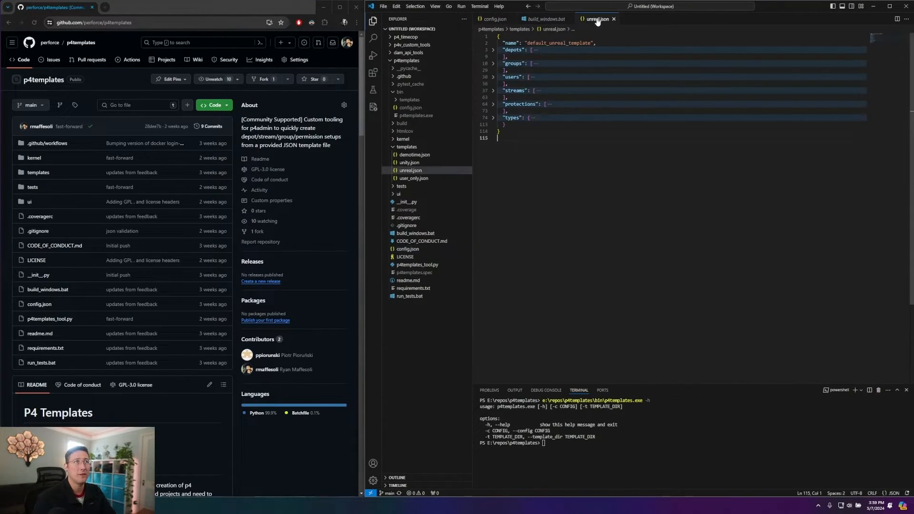
pyautogui.click(493, 50)
pyautogui.moveTo(506, 51); pyautogui.dragTo(539, 86)
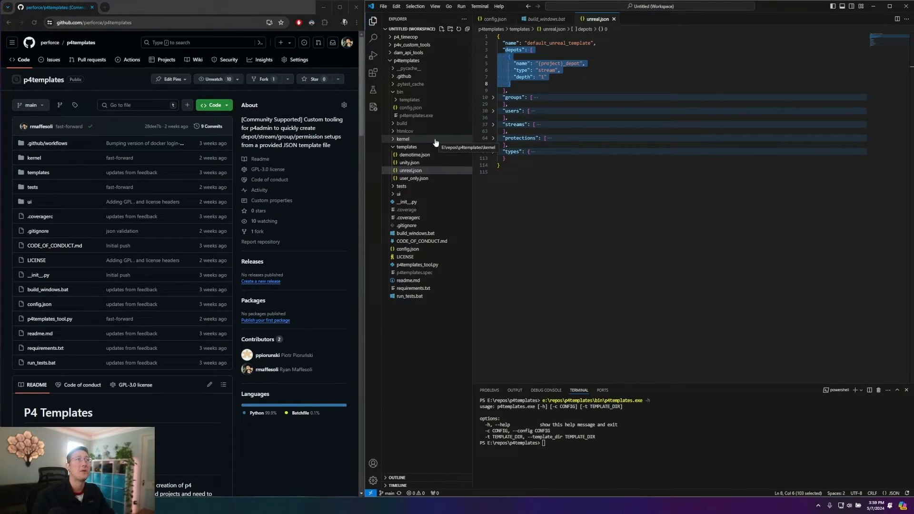
pyautogui.click(598, 295)
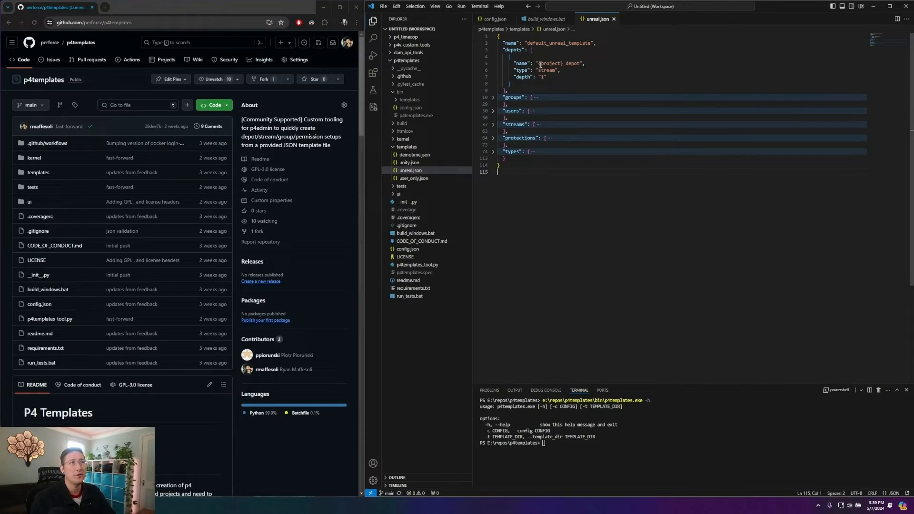
pyautogui.moveTo(538, 63); pyautogui.dragTo(563, 63)
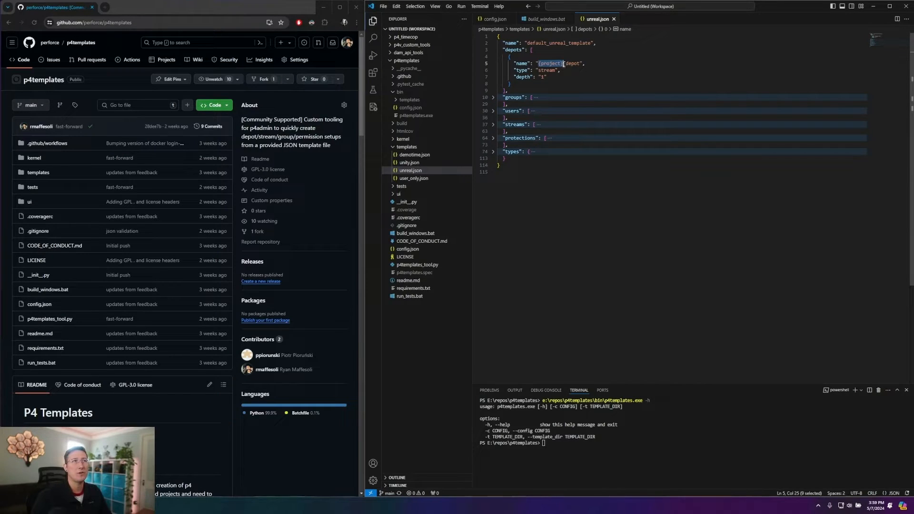
pyautogui.moveTo(564, 64); pyautogui.dragTo(538, 64)
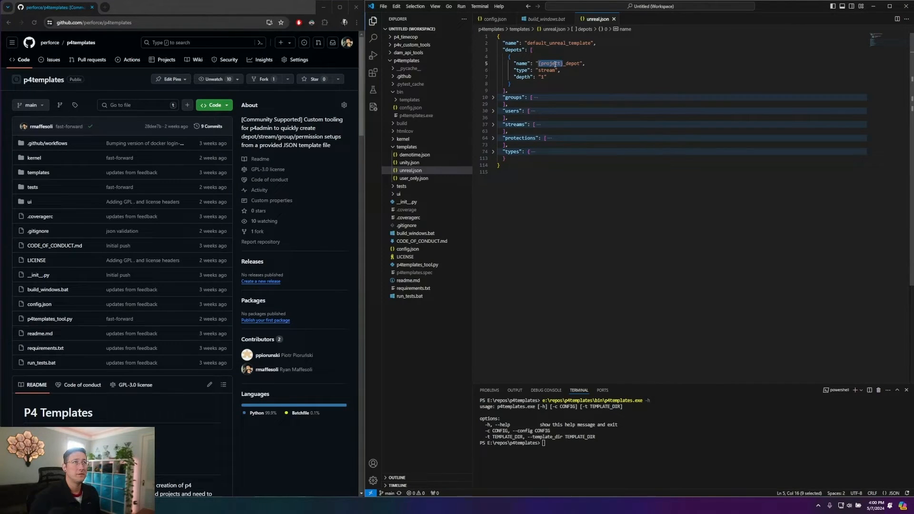
# Step: Expand the groups section of unreal.json, and review the streams section before folding it again
pyautogui.click(494, 98)
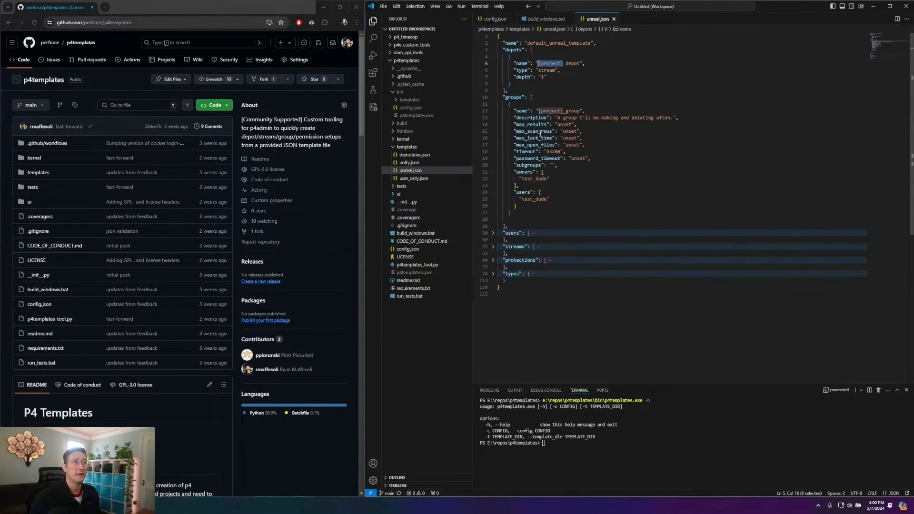
pyautogui.click(530, 206)
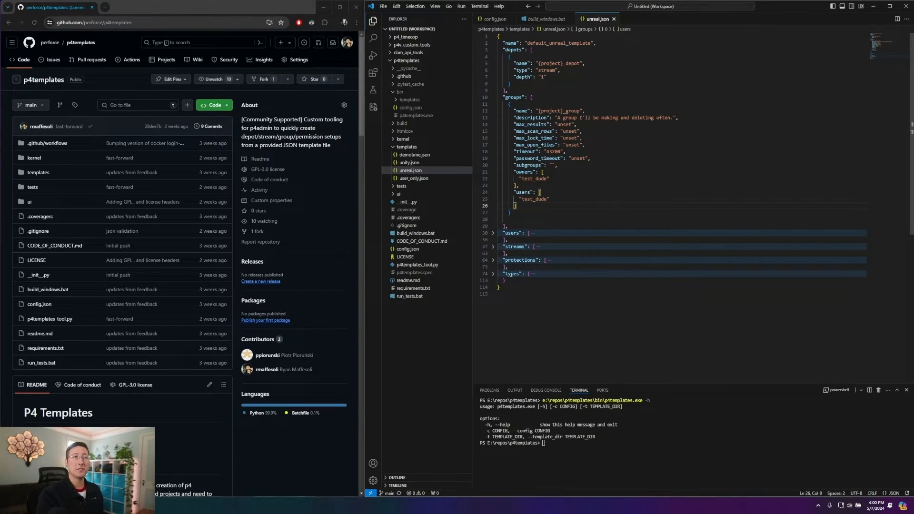
pyautogui.click(493, 247)
pyautogui.scroll(-3, 530, 281)
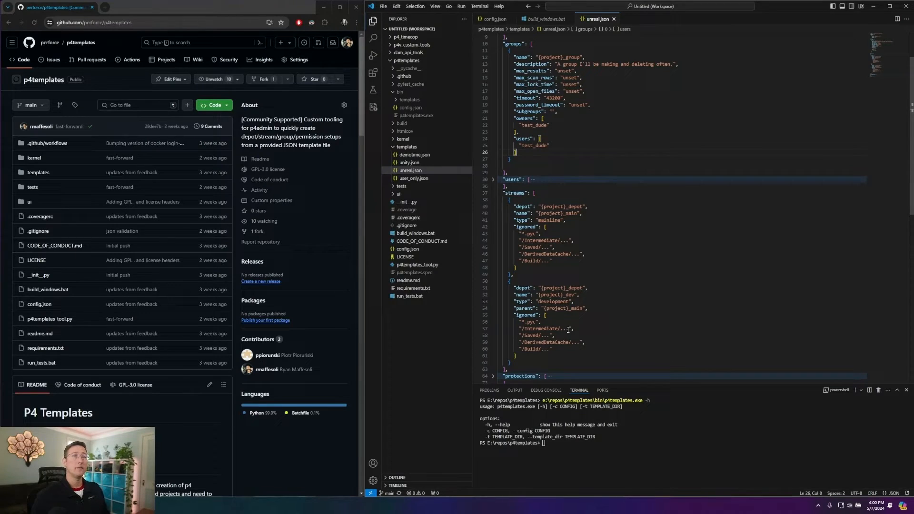
pyautogui.click(493, 193)
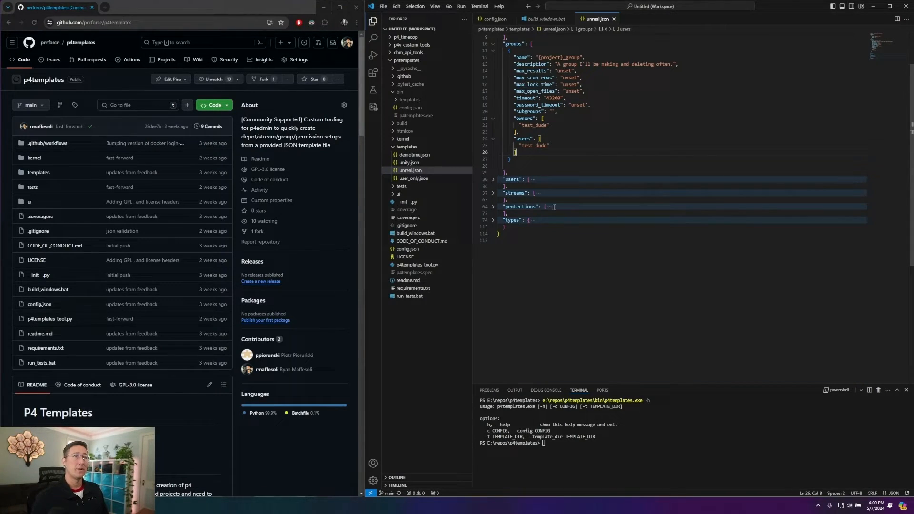
# Step: Expand the protections and types sections of unreal.json and review the write-access entry and the binary+S2w file types
pyautogui.click(493, 207)
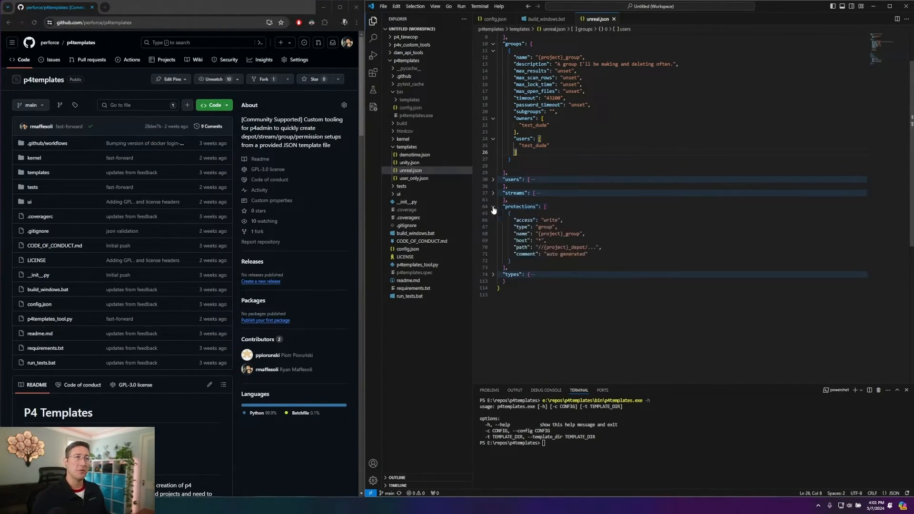
pyautogui.click(493, 274)
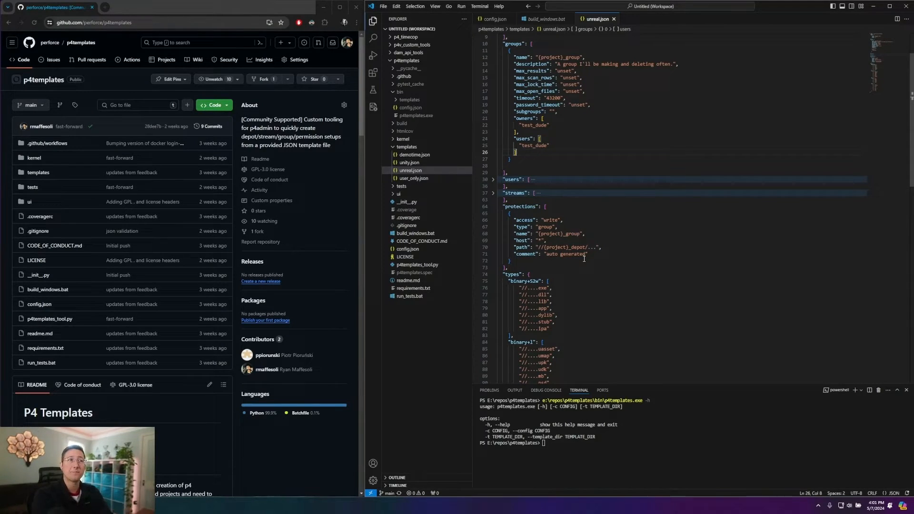
pyautogui.scroll(-2, 551, 240)
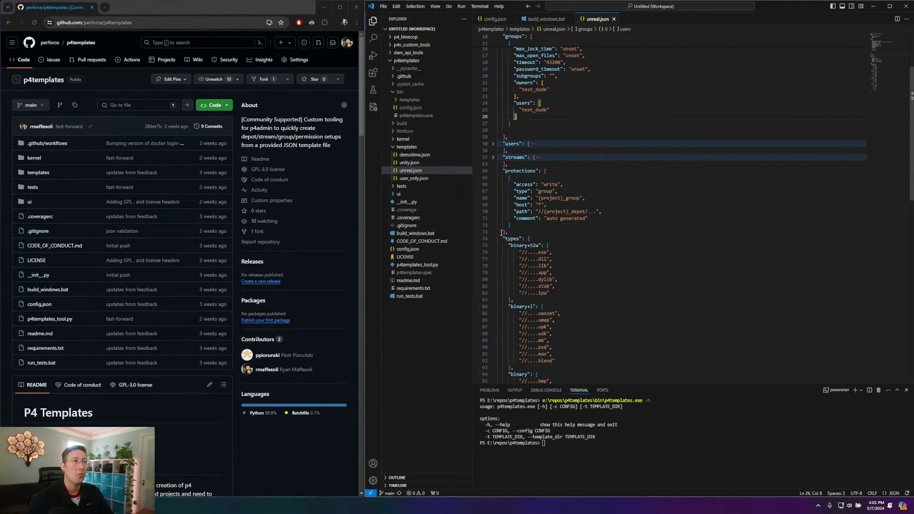
pyautogui.moveTo(502, 238); pyautogui.dragTo(562, 316)
pyautogui.click(603, 291)
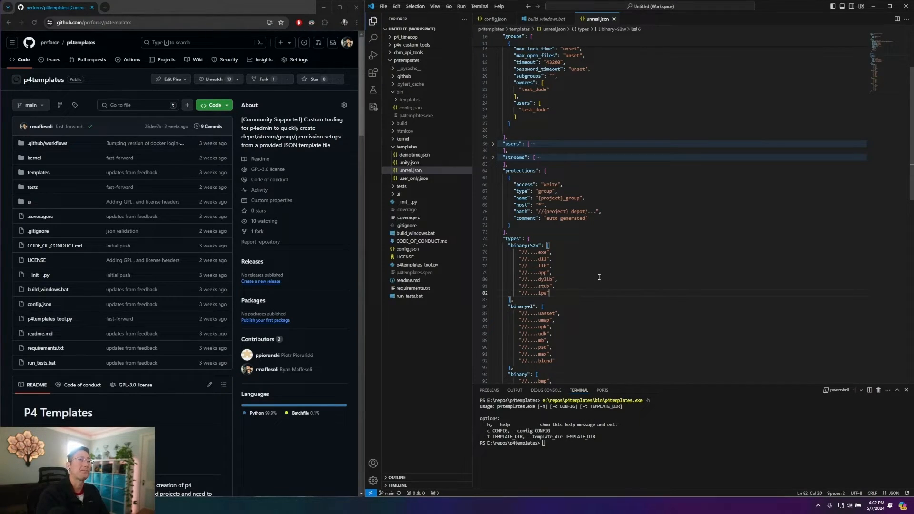
pyautogui.scroll(1, 536, 212)
pyautogui.scroll(2, 581, 257)
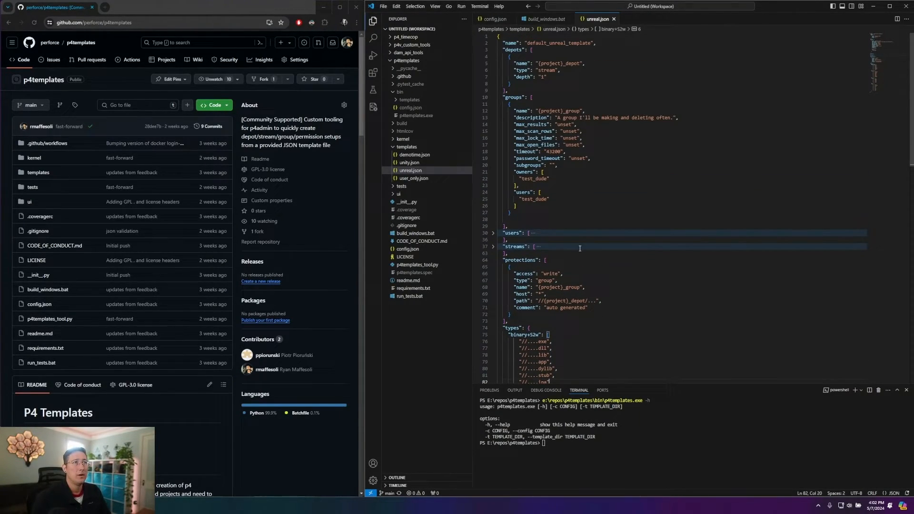
# Step: Run p4templates.exe without the help flag and move the P4 Project Templates window over the code editor
pyautogui.scroll(-3, 608, 323)
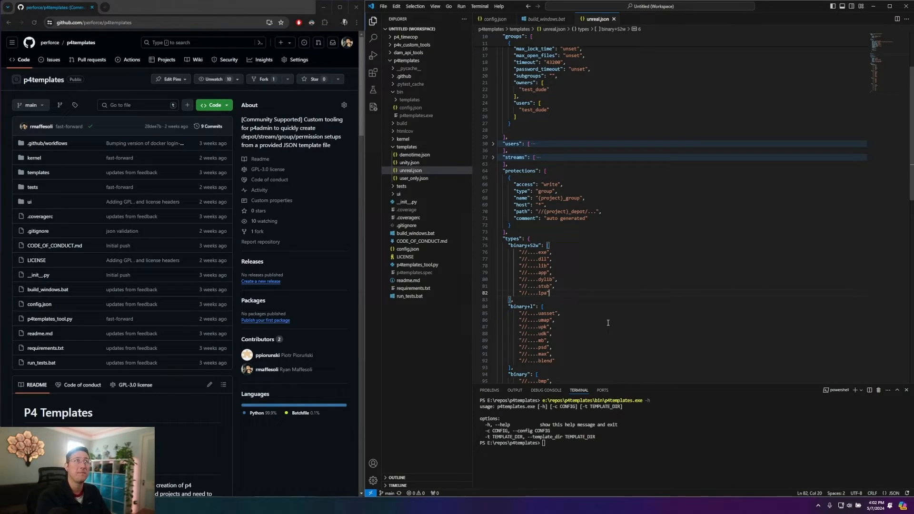
pyautogui.click(650, 451)
pyautogui.press('Up')
pyautogui.press('BackSpace')
pyautogui.press('BackSpace')
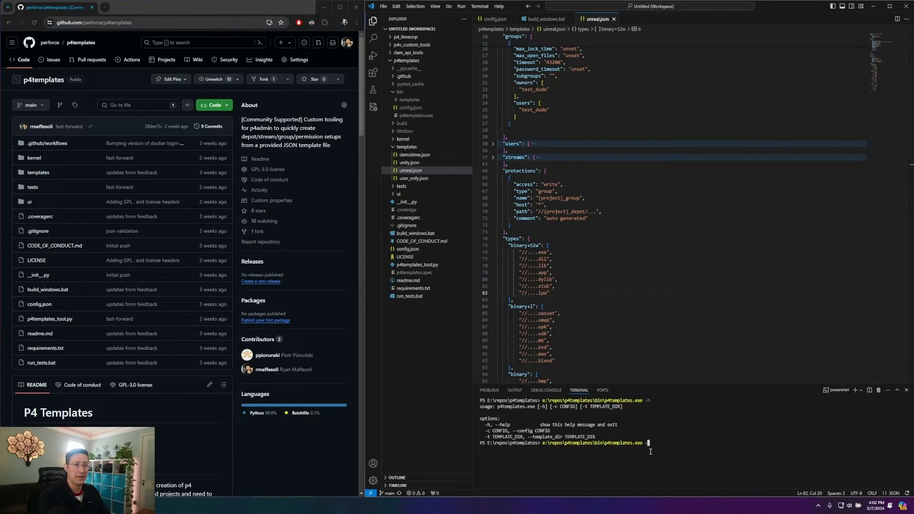
pyautogui.press('Return')
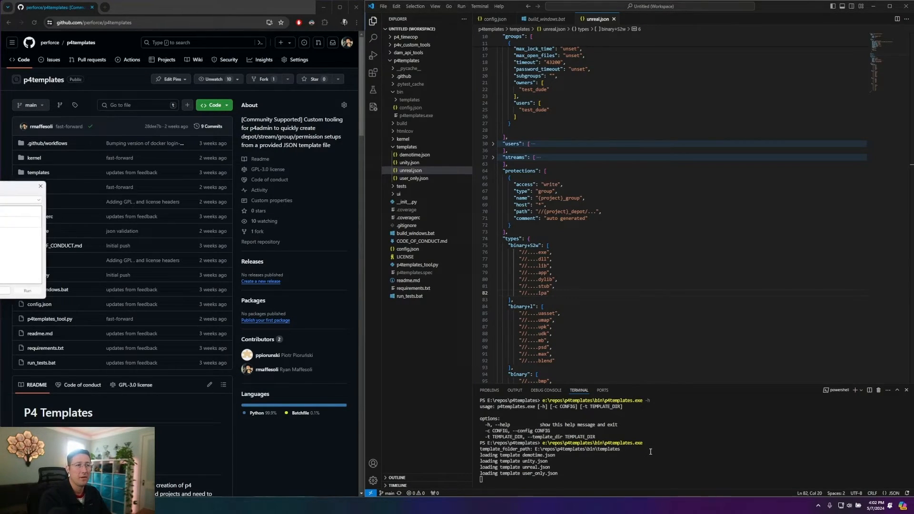
pyautogui.moveTo(9, 186); pyautogui.dragTo(611, 152)
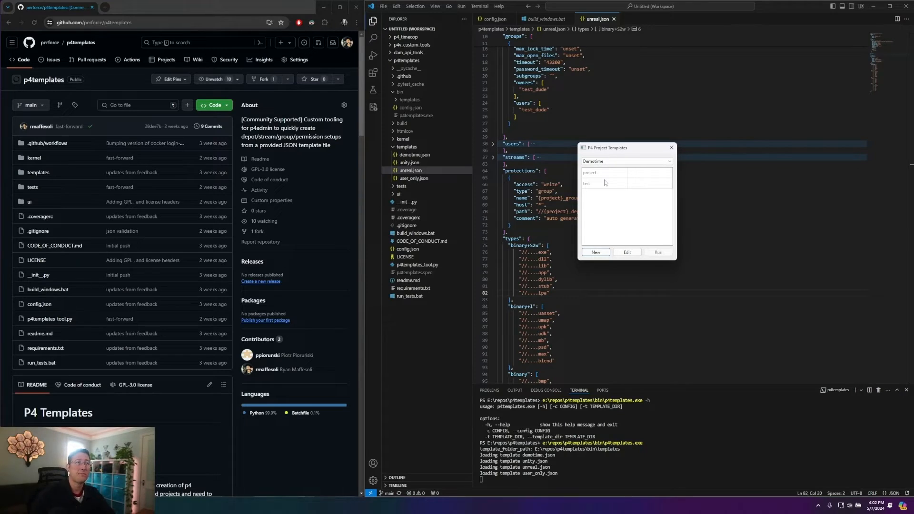
pyautogui.moveTo(637, 150); pyautogui.dragTo(642, 137)
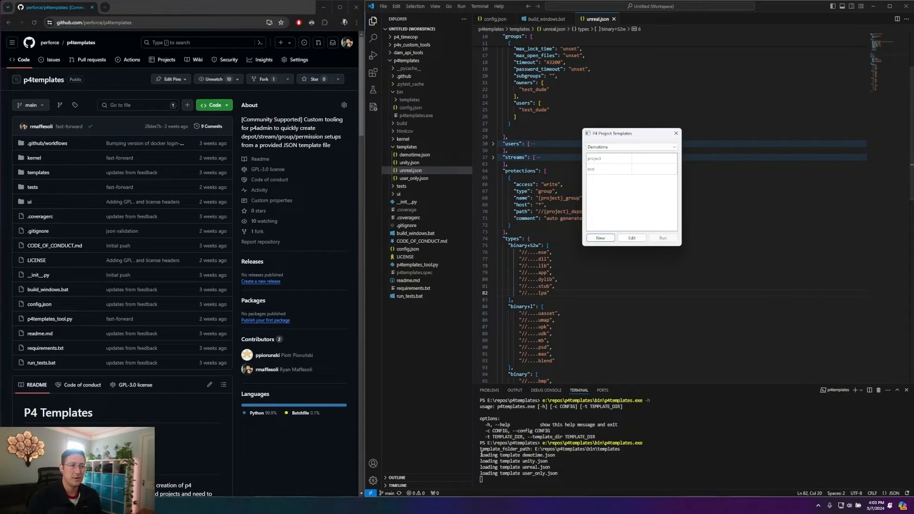
# Step: Examine the template folder path and the loaded template files reported in the terminal output
pyautogui.moveTo(481, 449); pyautogui.dragTo(622, 460)
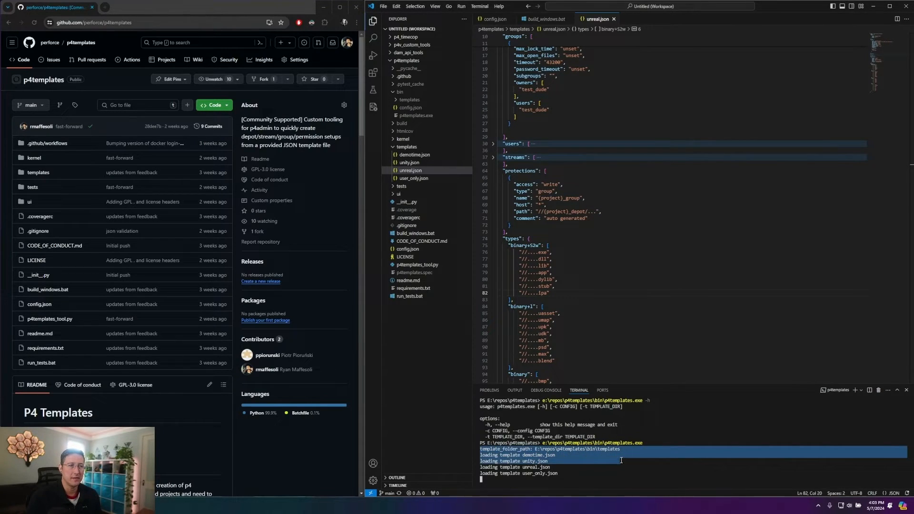
pyautogui.click(557, 456)
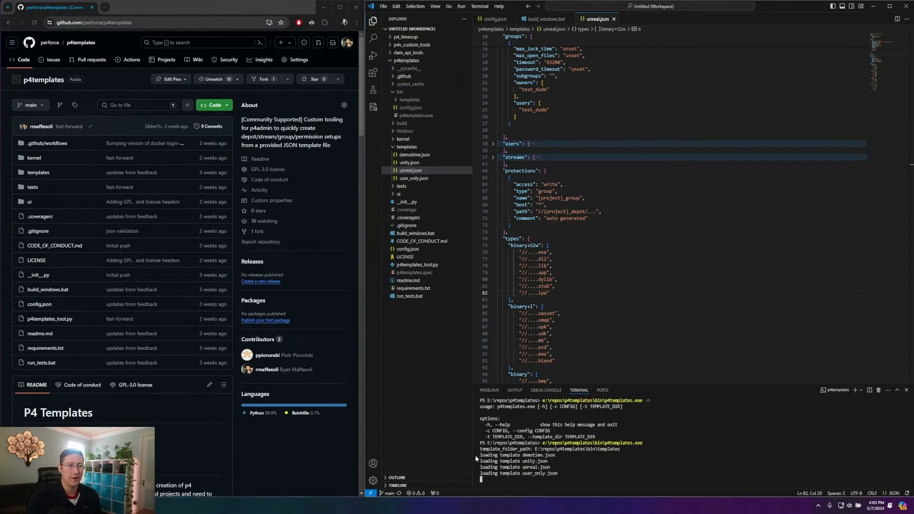
pyautogui.moveTo(479, 455); pyautogui.dragTo(557, 473)
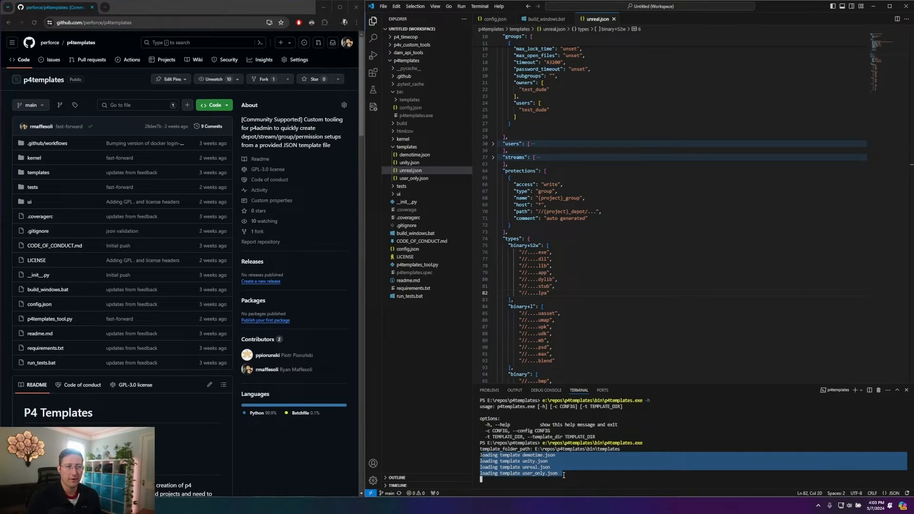
# Step: Choose default_unreal_template and set its project parameter to demo_temp
pyautogui.click(628, 148)
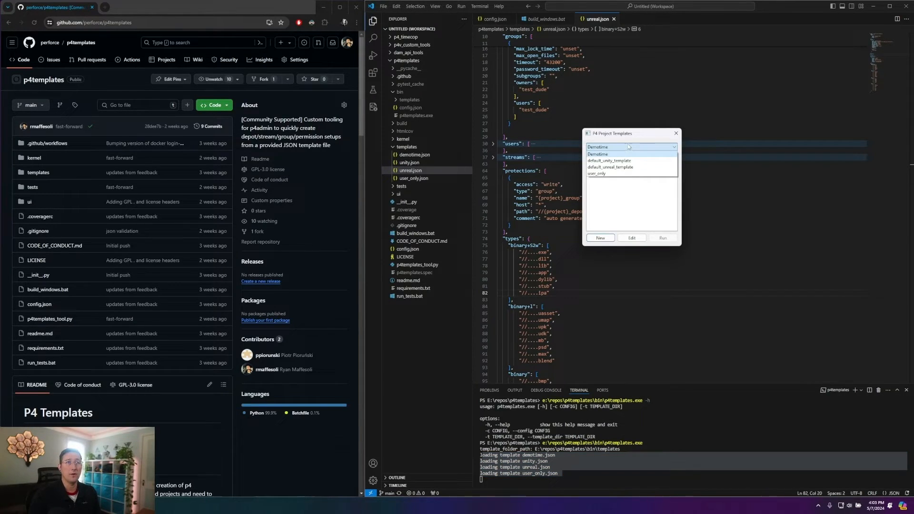
pyautogui.click(614, 167)
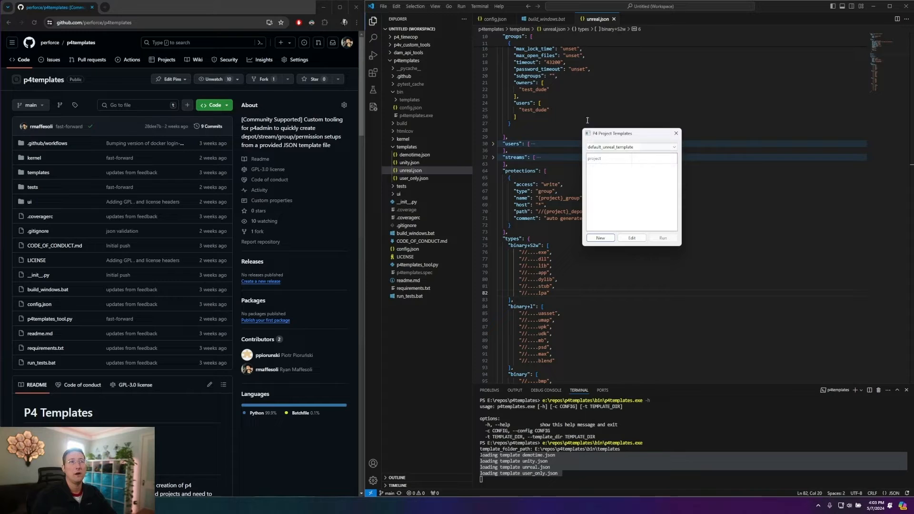
pyautogui.click(637, 160)
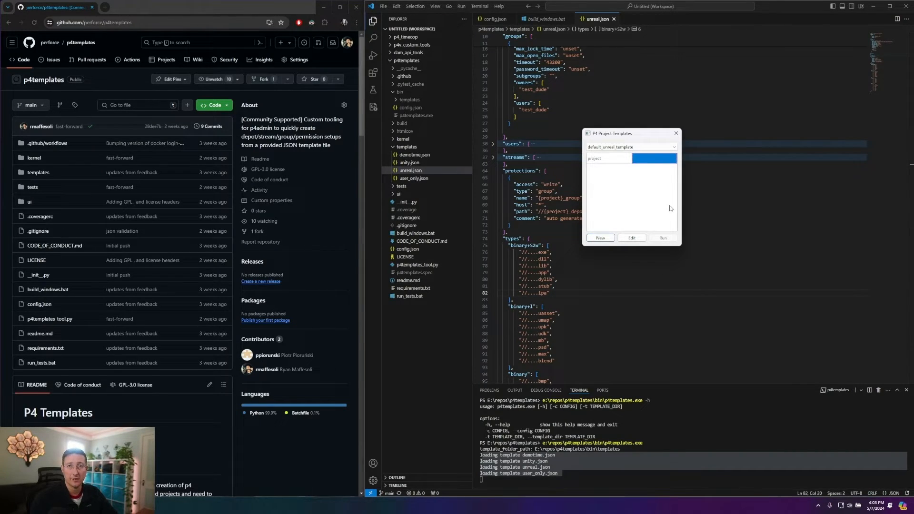
pyautogui.click(653, 164)
pyautogui.click(652, 163)
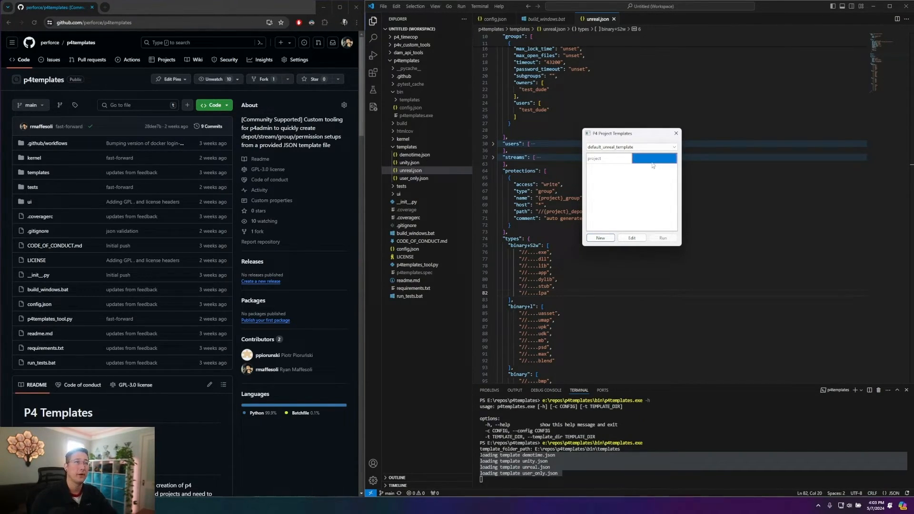
pyautogui.write('dem')
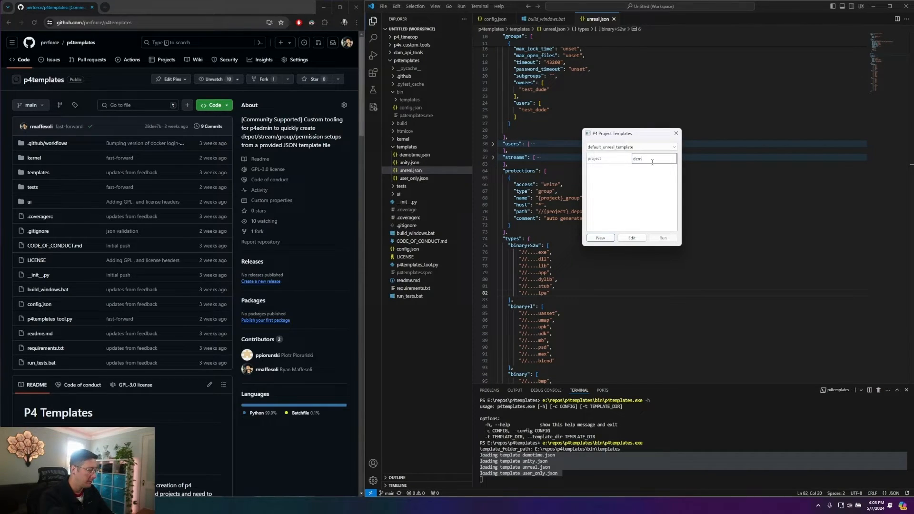
pyautogui.write('o_temp')
pyautogui.press('Return')
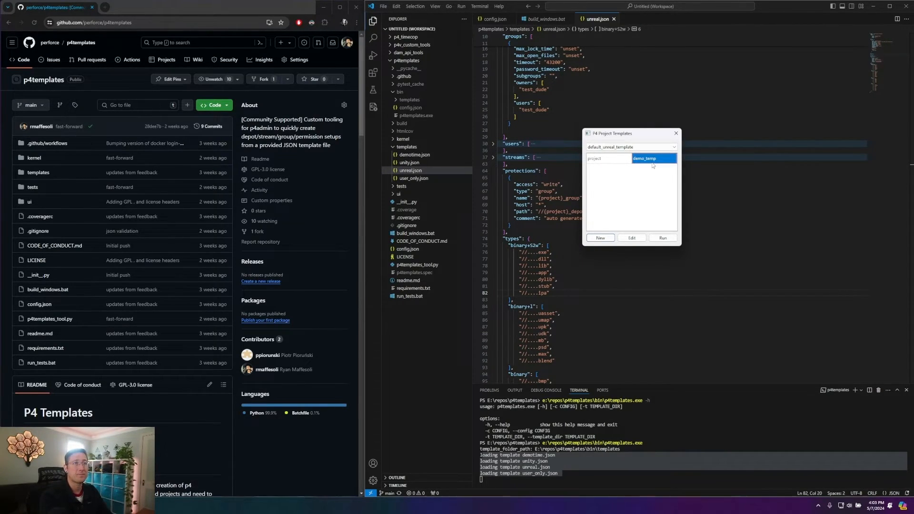
pyautogui.click(661, 238)
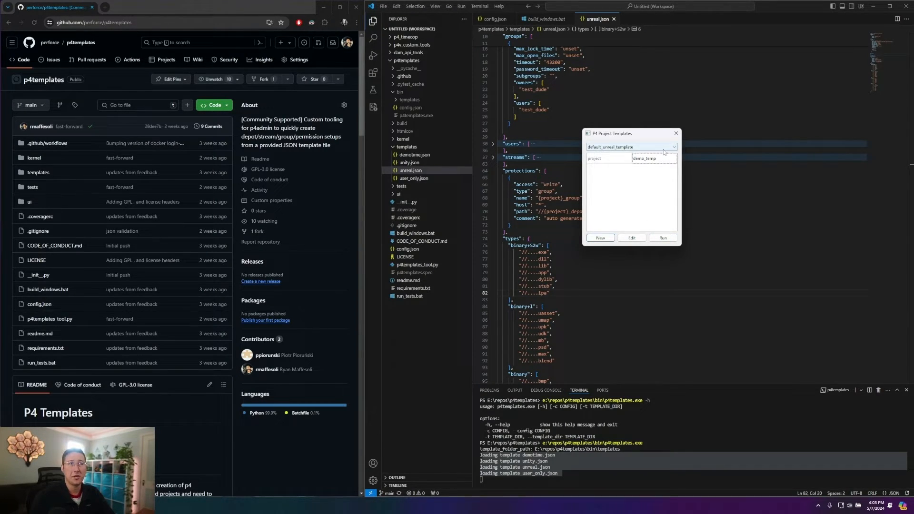
# Step: Open default_unreal_template for editing and move the P4 Template Editor window over the code editor
pyautogui.click(631, 239)
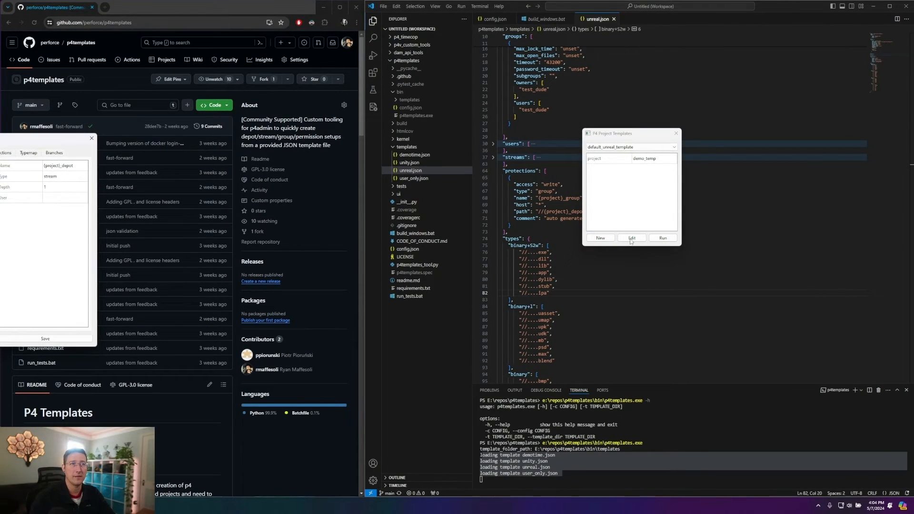
pyautogui.moveTo(0, 143); pyautogui.dragTo(614, 155)
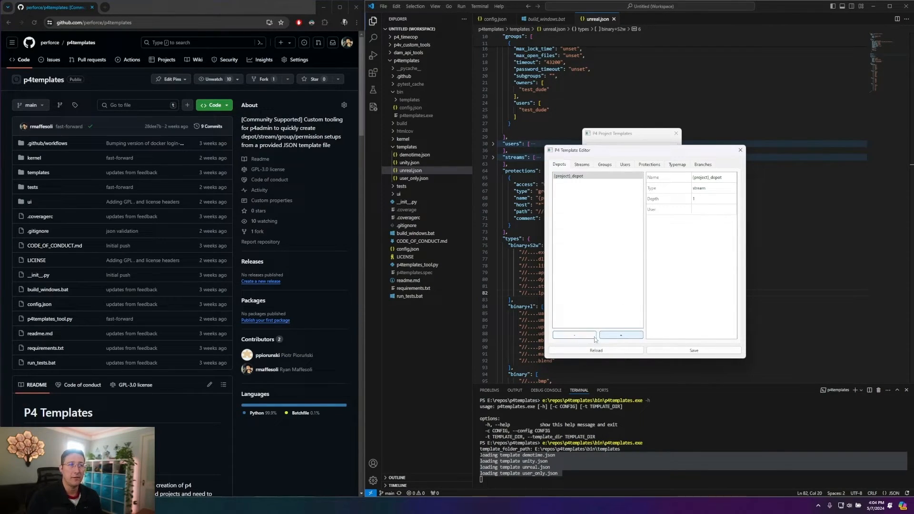
# Step: Add a second depot named {var}_depot to the template and delete it again
pyautogui.click(621, 335)
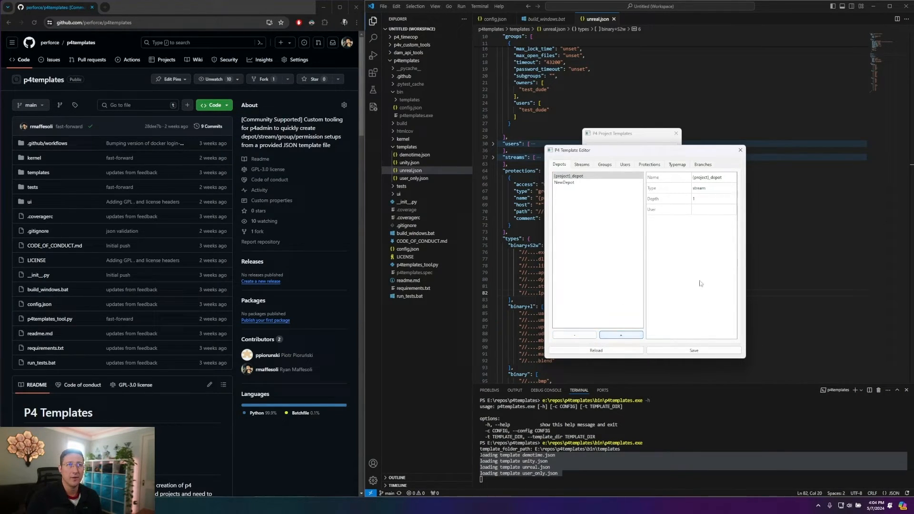
pyautogui.click(567, 186)
pyautogui.doubleClick(701, 181)
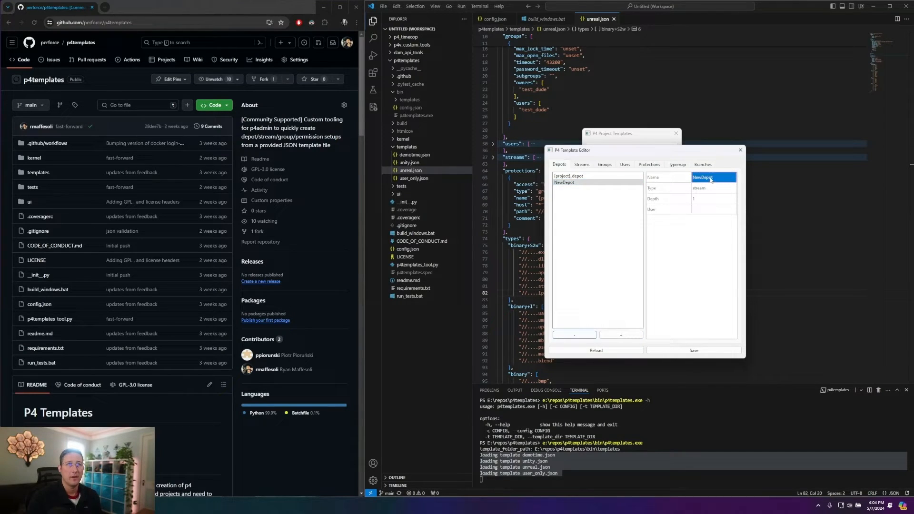
pyautogui.write('{var}_d')
pyautogui.press('Return')
pyautogui.click(558, 183)
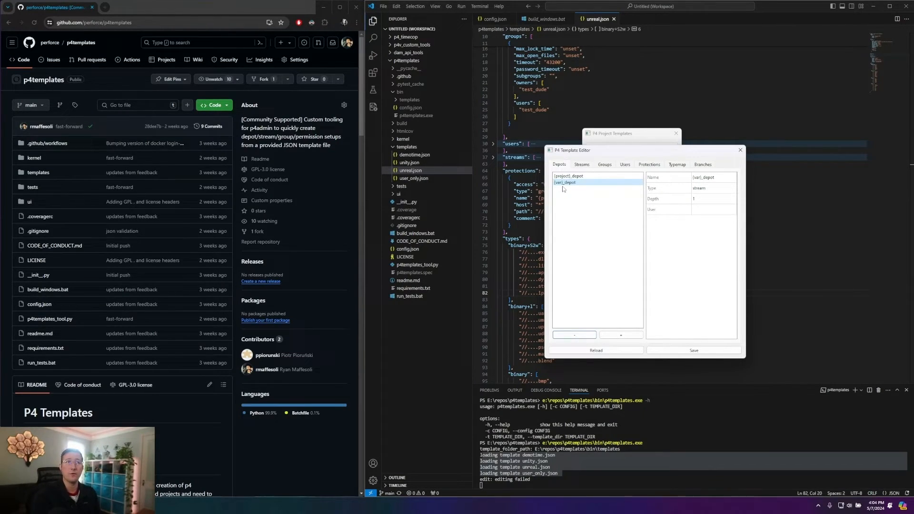
pyautogui.click(593, 334)
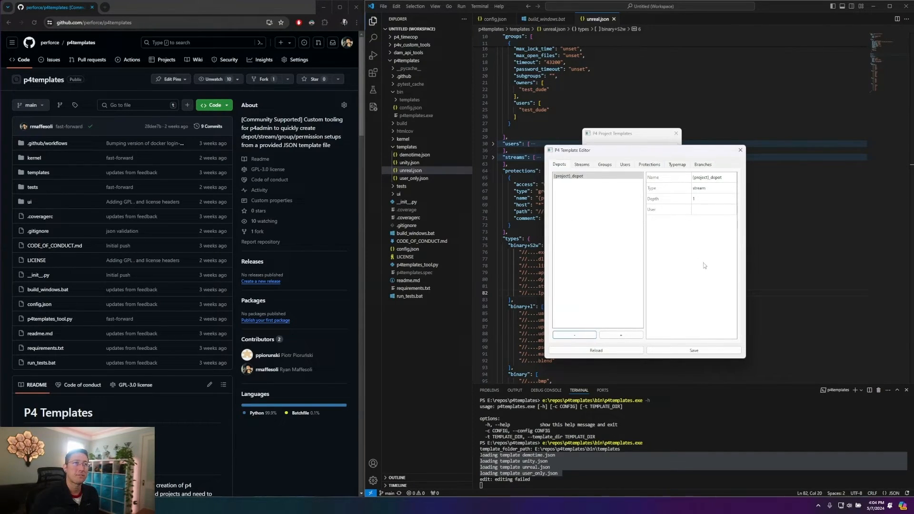
# Step: Review the template's {project}_main and {project}_dev streams, including the ignored, remapped and path entries of {project}_dev
pyautogui.click(584, 166)
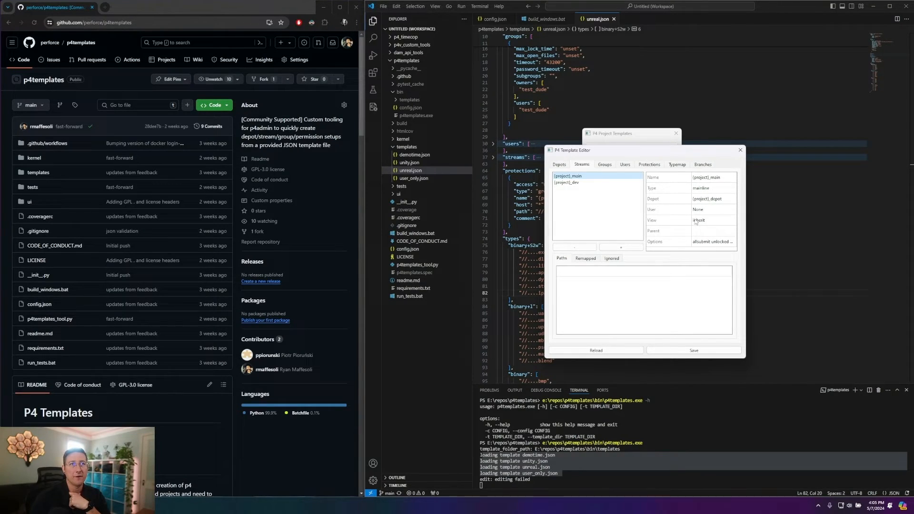
pyautogui.click(568, 183)
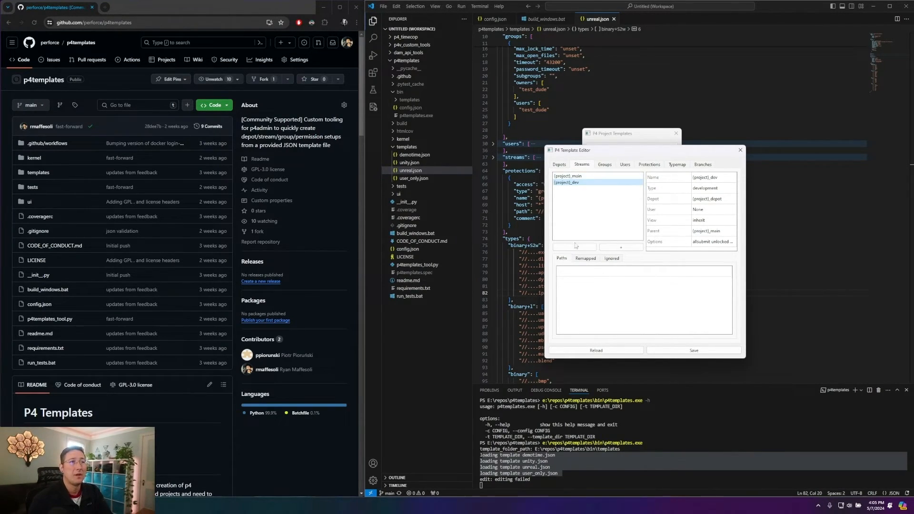
pyautogui.click(585, 259)
pyautogui.click(612, 258)
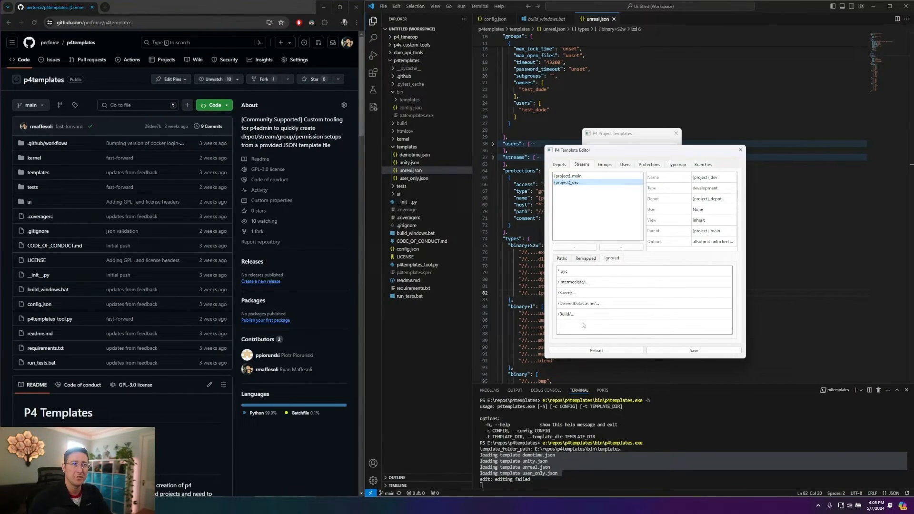
pyautogui.click(592, 258)
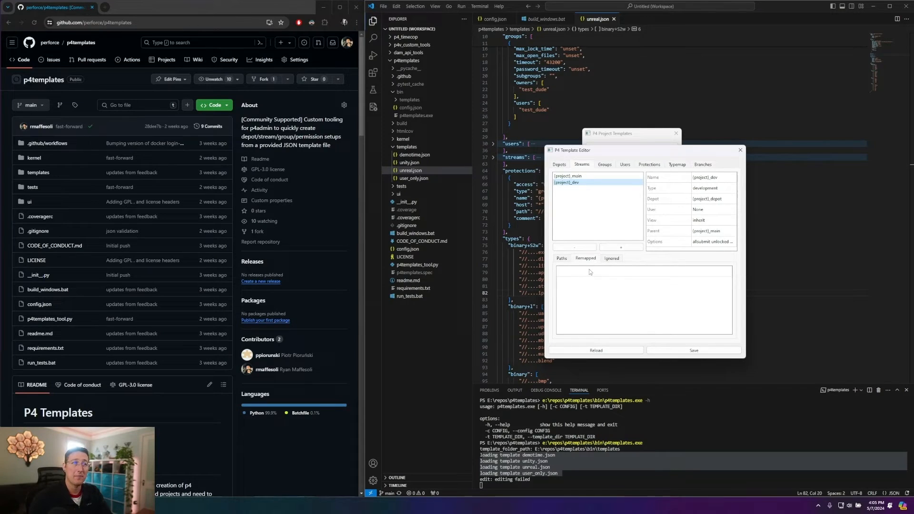
pyautogui.click(563, 260)
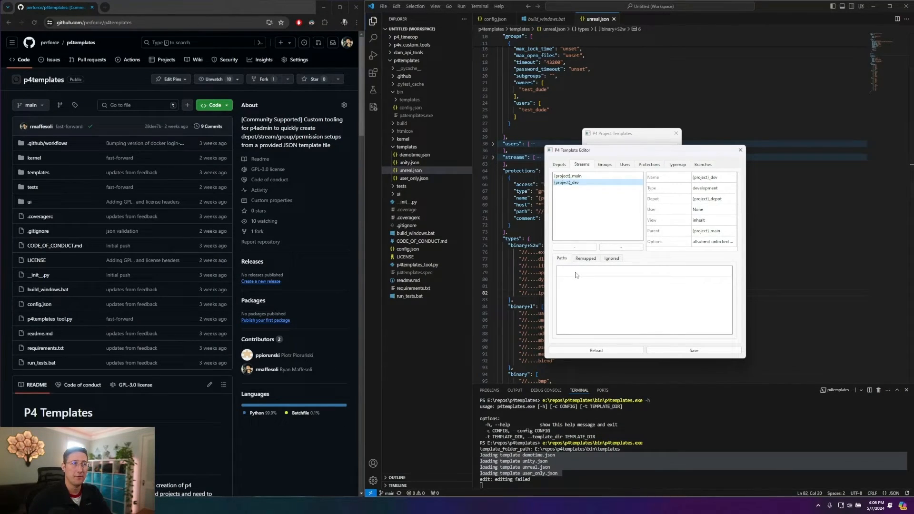
# Step: Add the path entry "share ..." to the {project}_dev stream and select the empty row below it
pyautogui.click(613, 273)
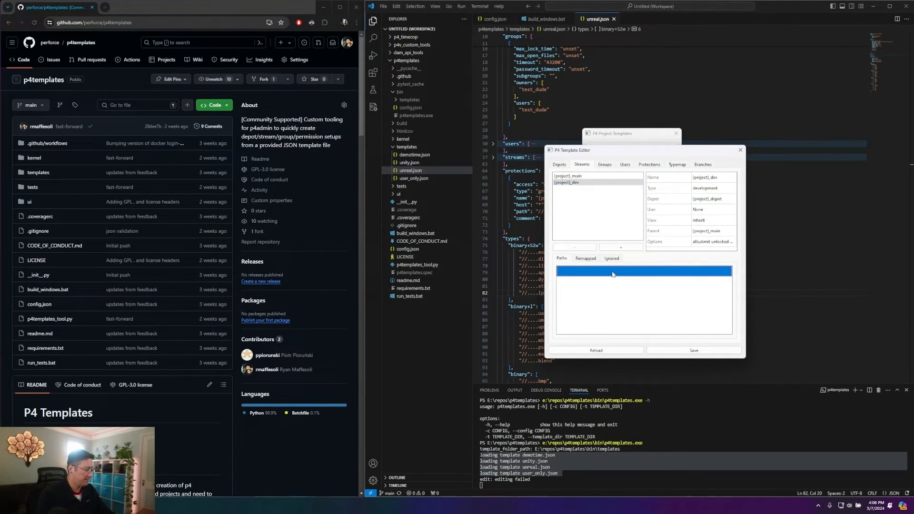
pyautogui.write('share')
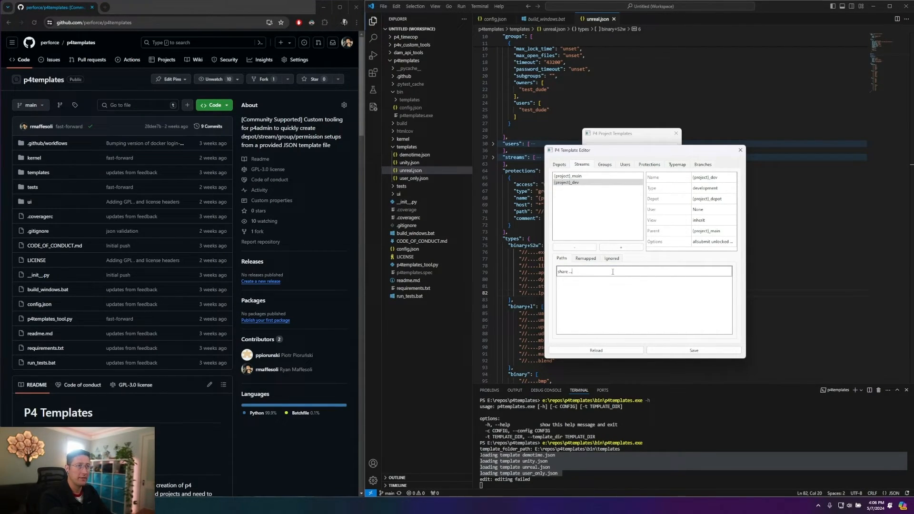
pyautogui.write(' ...')
pyautogui.press('Return')
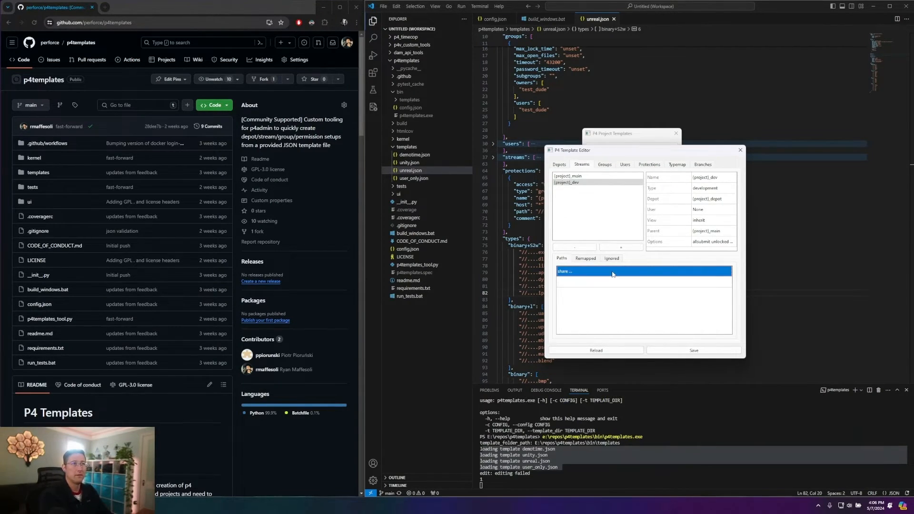
pyautogui.click(569, 284)
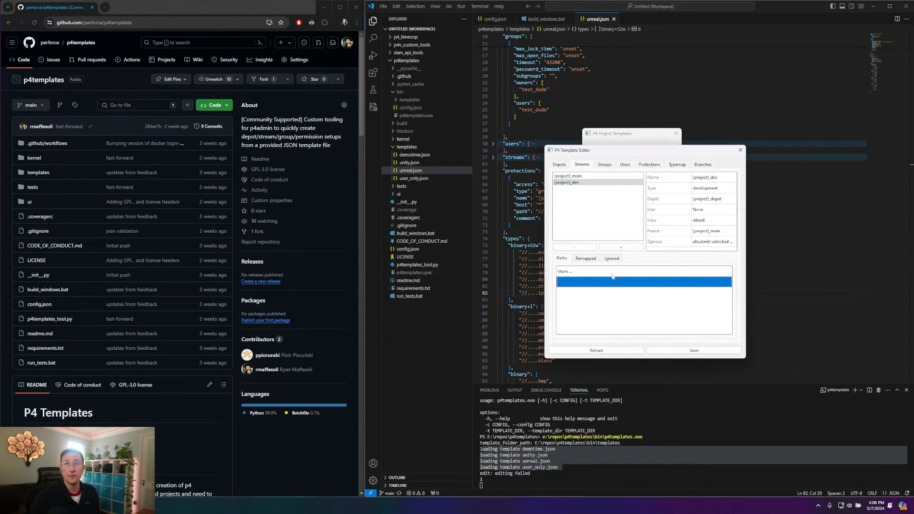
# Step: Review the template's groups, users, protections, branches and typemap settings in the template editor
pyautogui.click(604, 164)
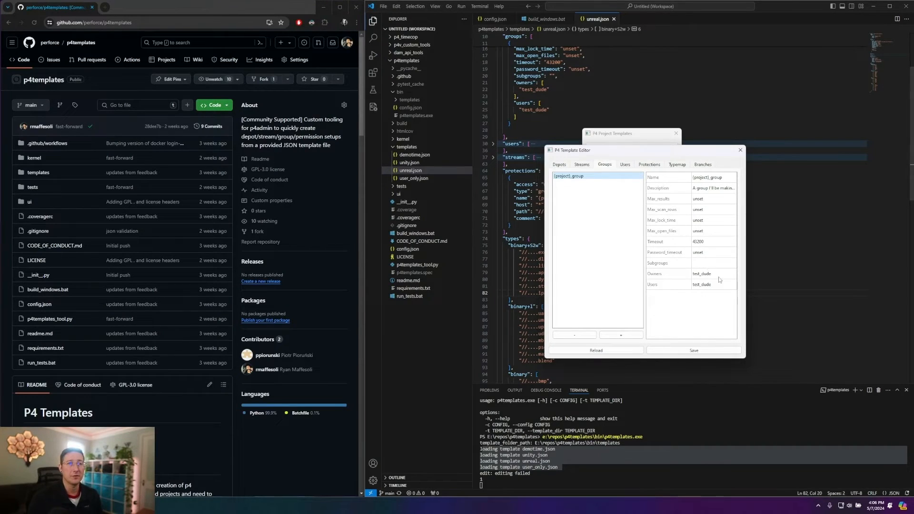
pyautogui.click(625, 166)
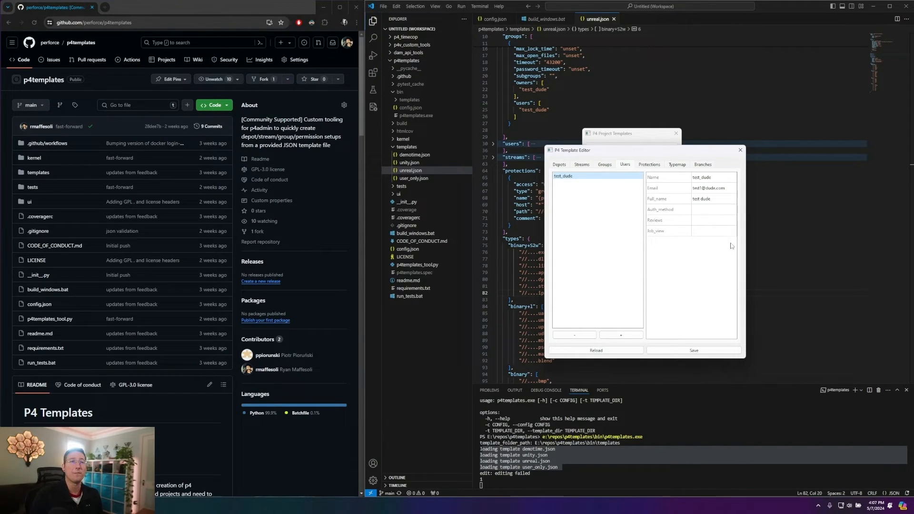
pyautogui.click(648, 164)
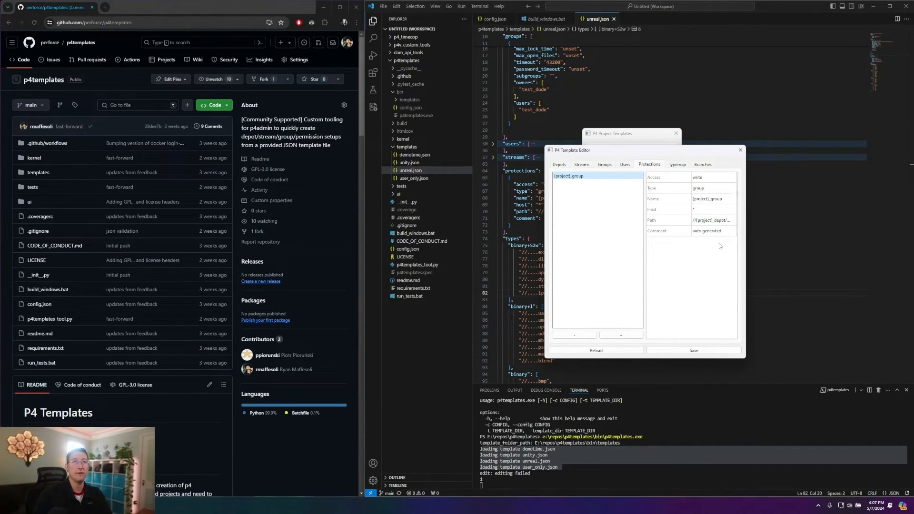
pyautogui.click(677, 164)
pyautogui.click(702, 164)
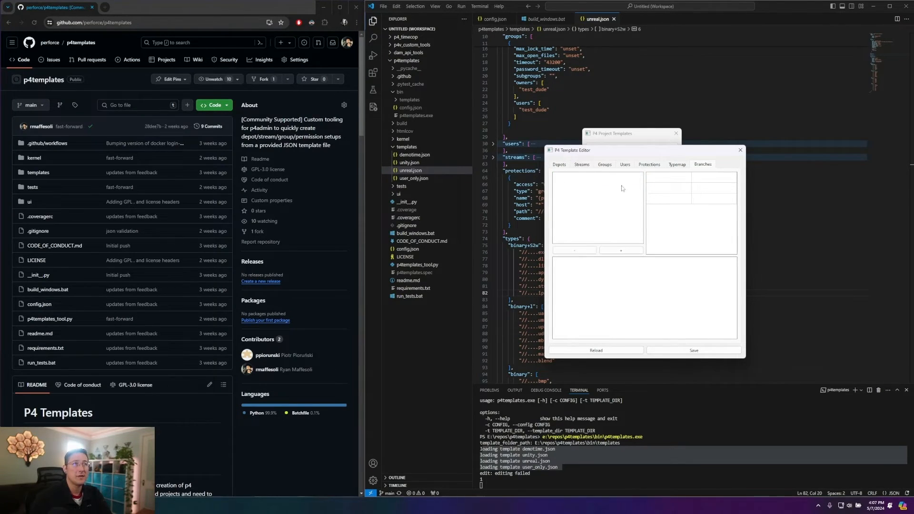
pyautogui.click(673, 166)
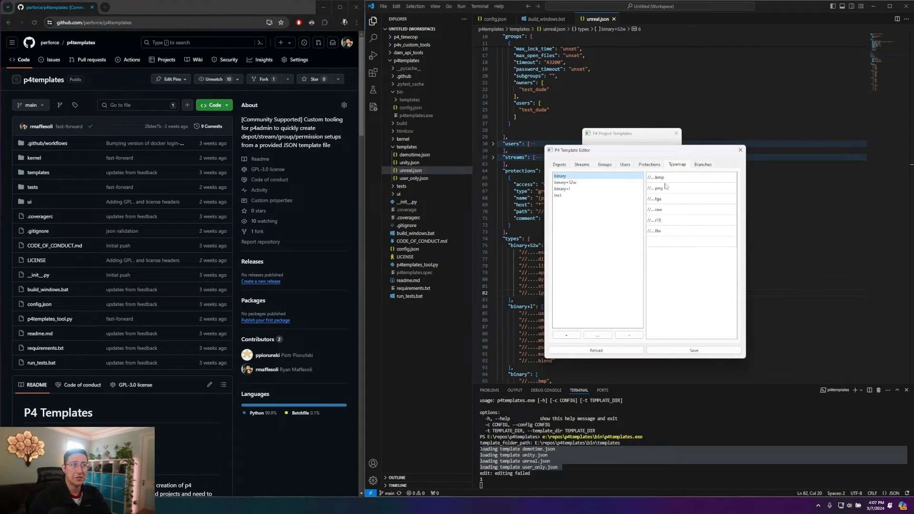
# Step: Review the file patterns mapped to the typemap's binary+S2w, text, binary+l and binary types
pyautogui.click(563, 183)
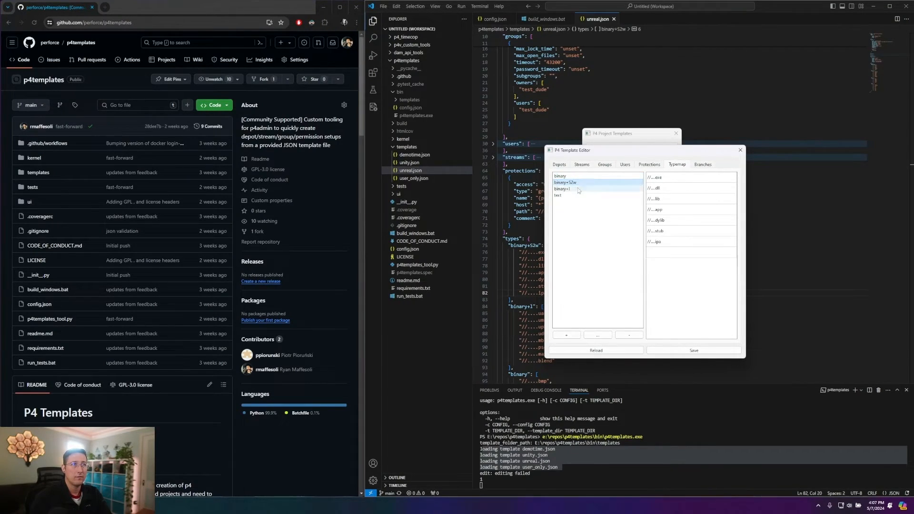
pyautogui.click(560, 195)
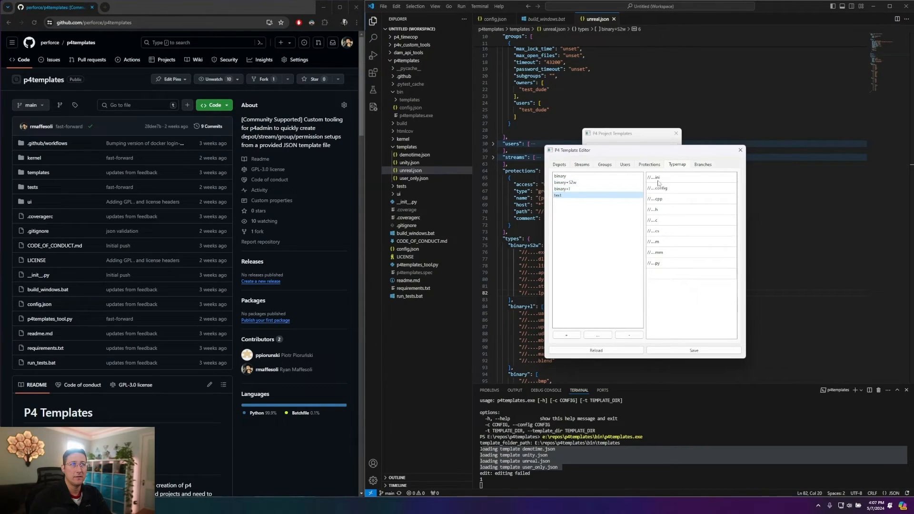
pyautogui.click(668, 276)
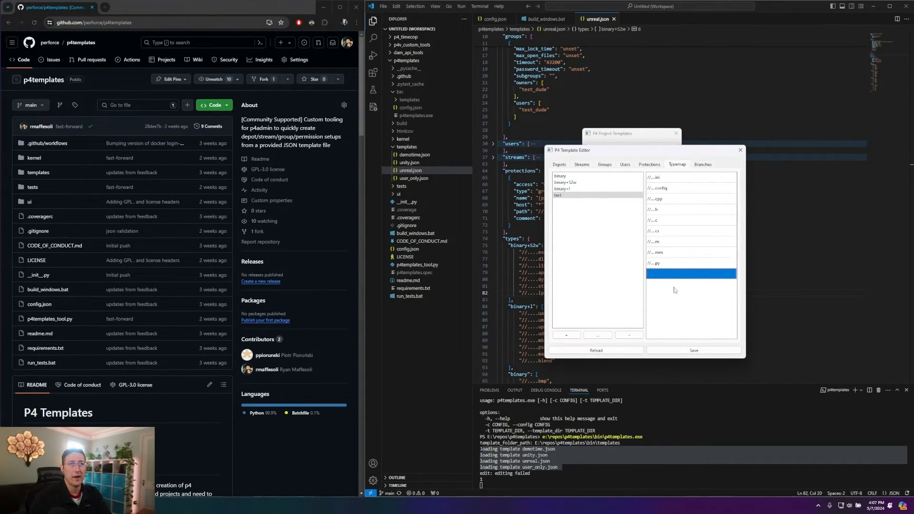
pyautogui.click(579, 190)
pyautogui.click(583, 183)
pyautogui.click(584, 177)
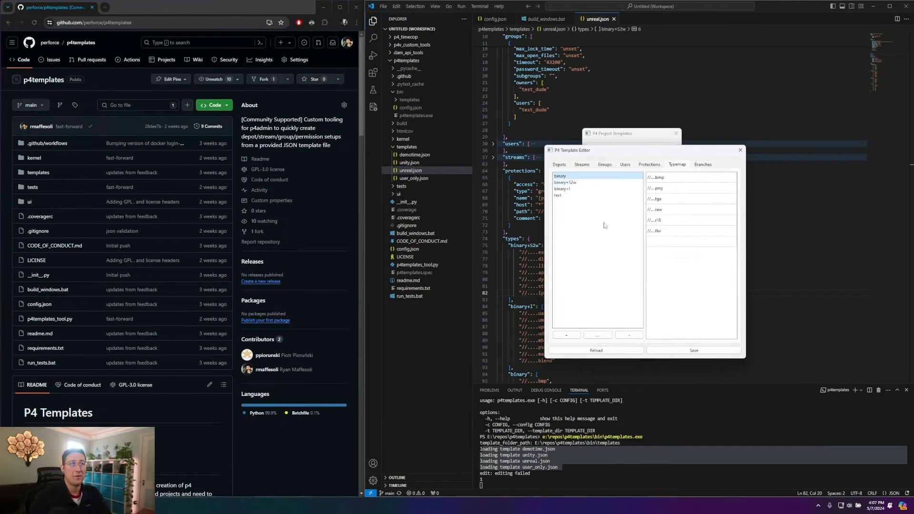
# Step: Add a new type named TypeName to the typemap and select it
pyautogui.click(601, 336)
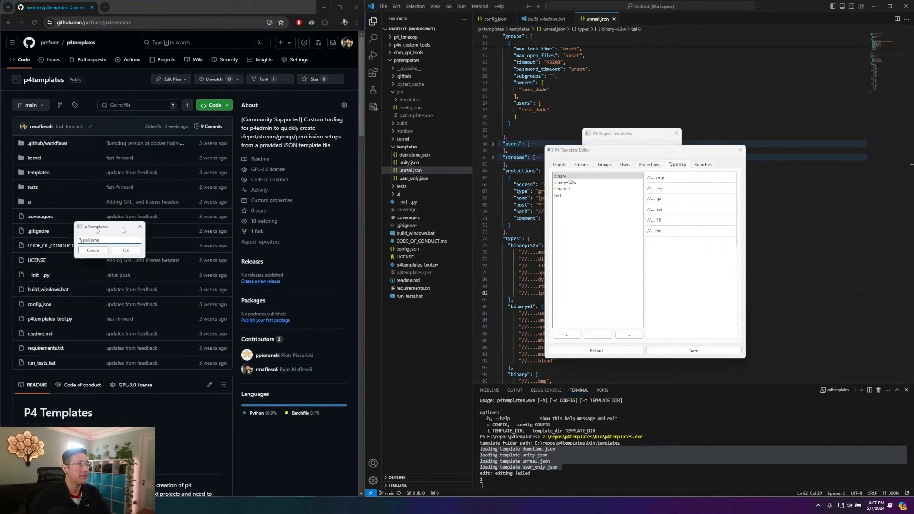
pyautogui.click(554, 244)
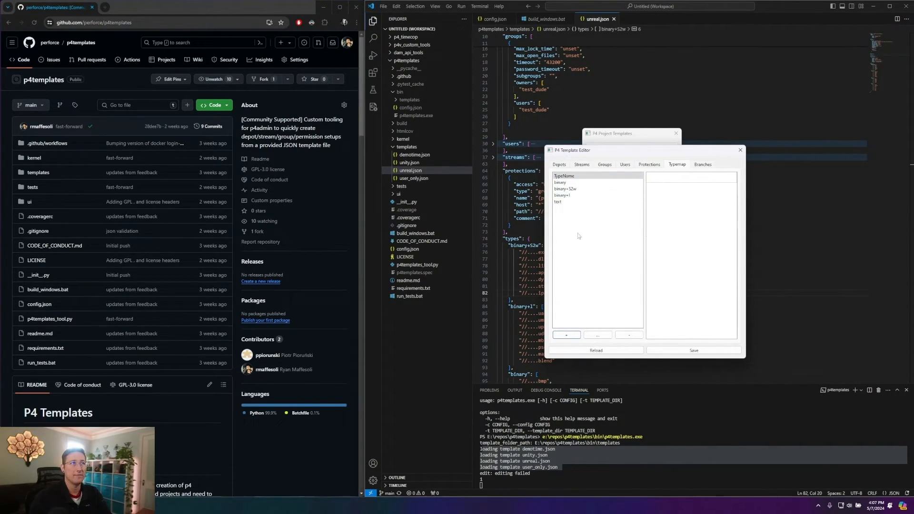
pyautogui.click(570, 177)
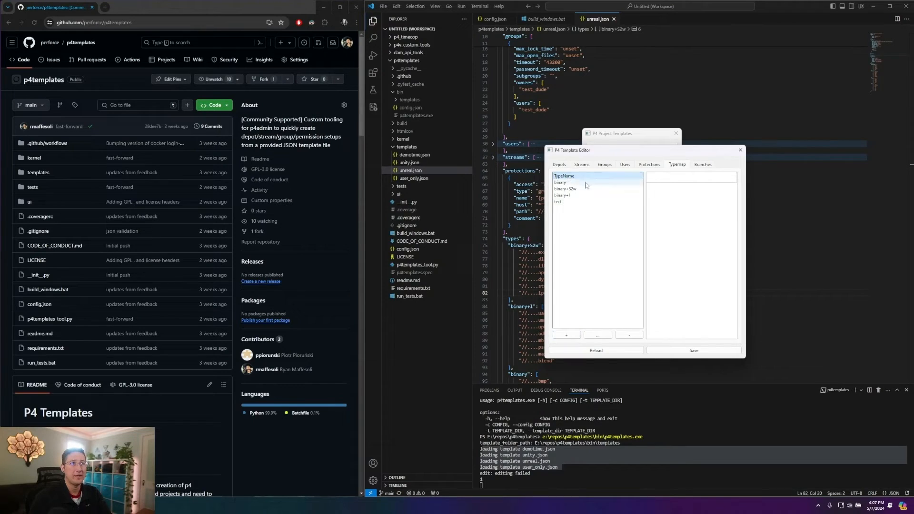
# Step: Rename the TypeName typemap type to New and delete it
pyautogui.click(598, 336)
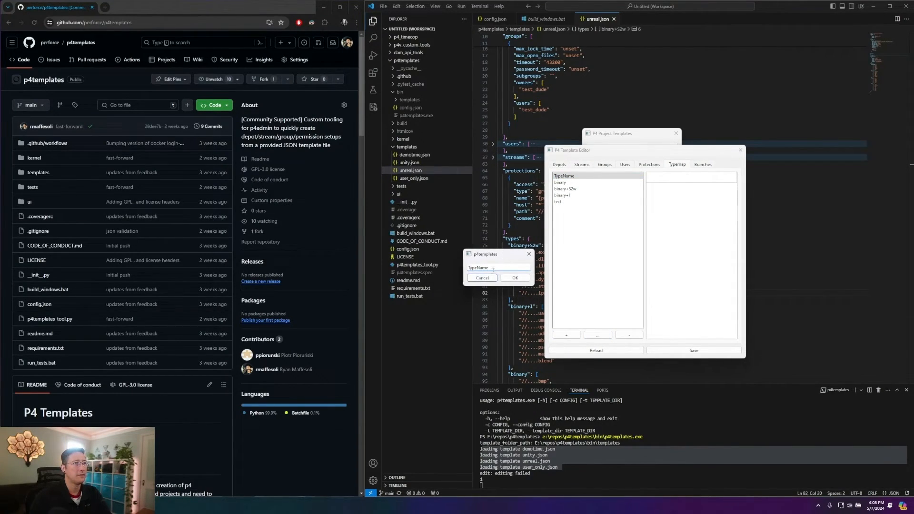
pyautogui.write('New')
pyautogui.press('Return')
pyautogui.click(628, 335)
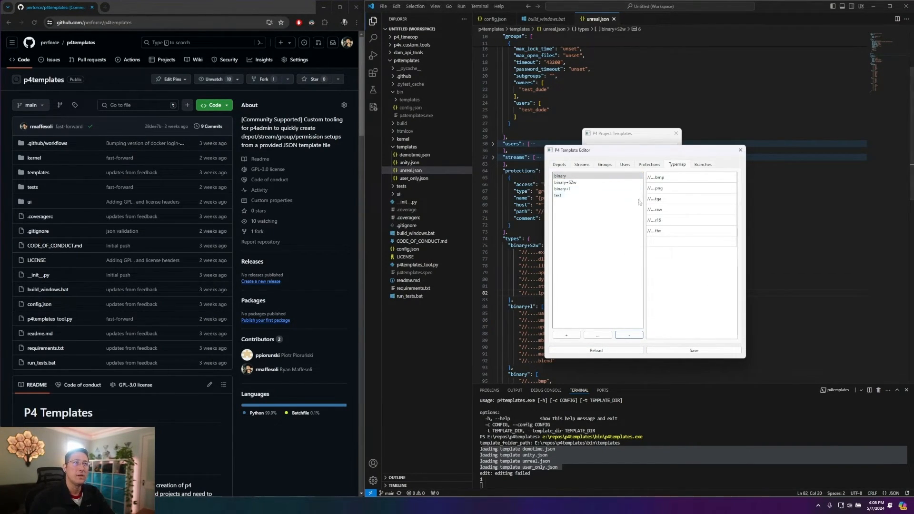
# Step: Add a new branch to the template and enter a view mapping from existing_path/... to {project_depot/...
pyautogui.click(698, 167)
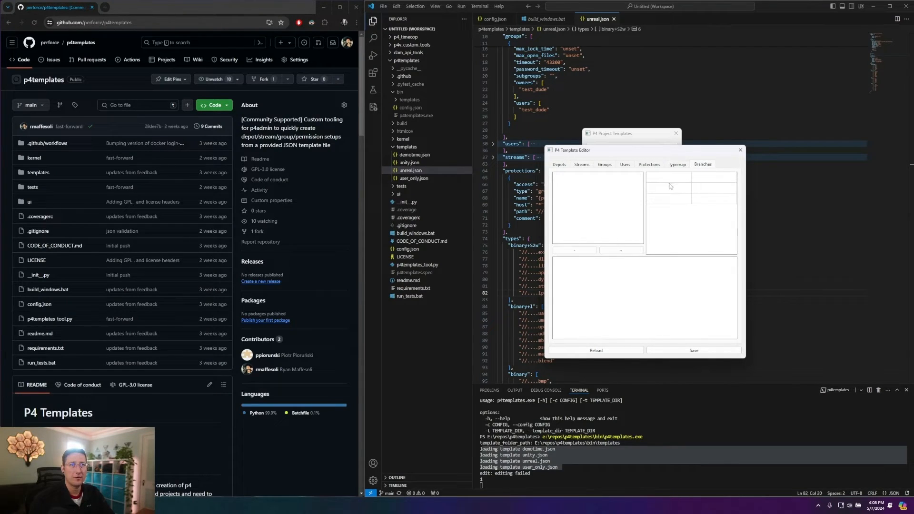
pyautogui.click(625, 253)
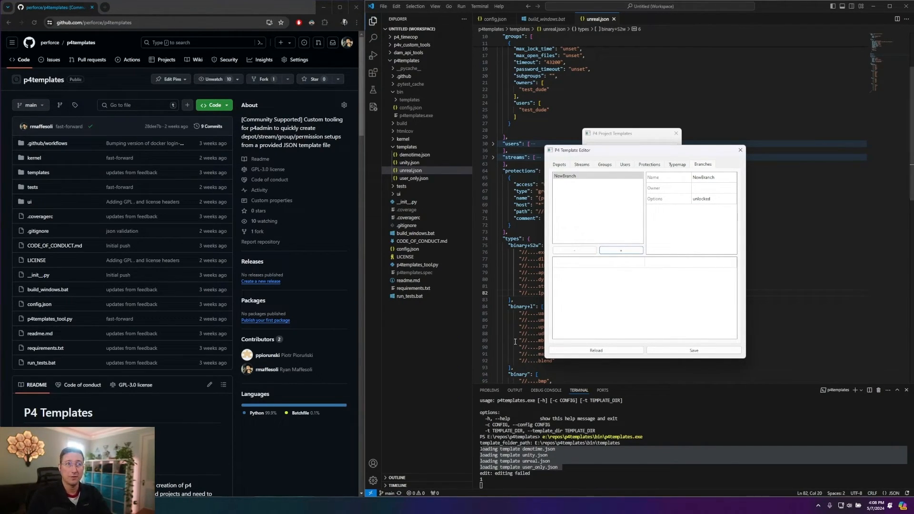
pyautogui.click(597, 264)
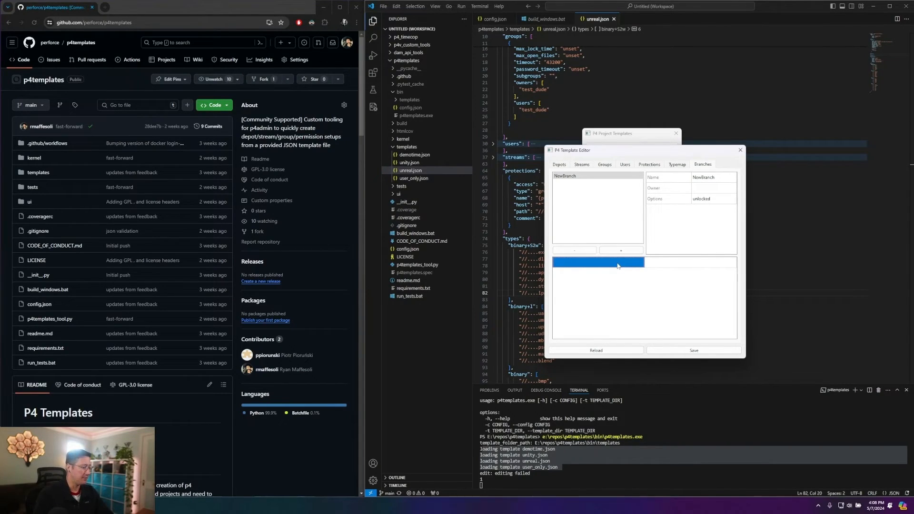
pyautogui.write('exist')
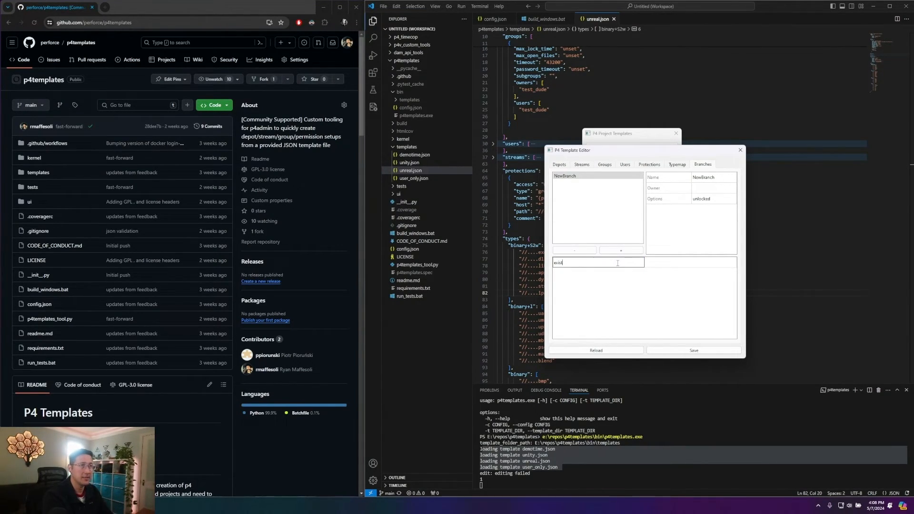
pyautogui.write('ing_path/...')
pyautogui.press('Tab')
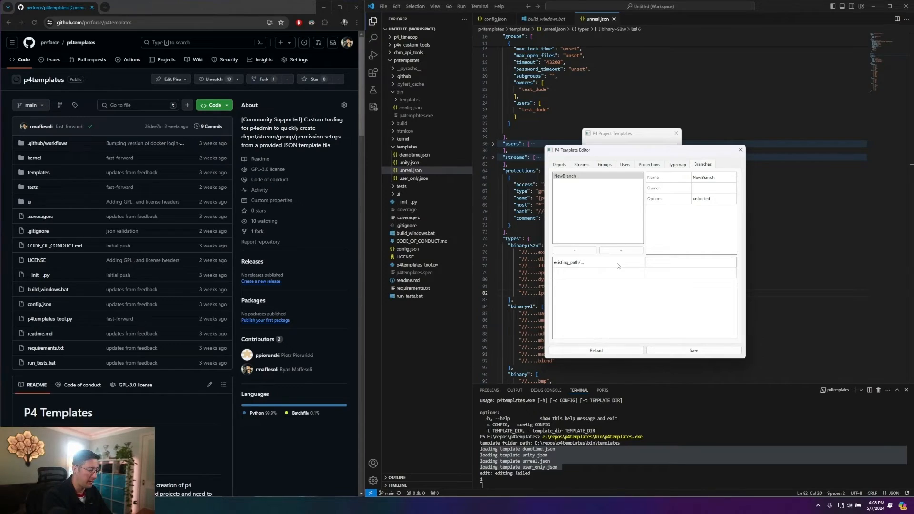
pyautogui.write('{project_depot/...')
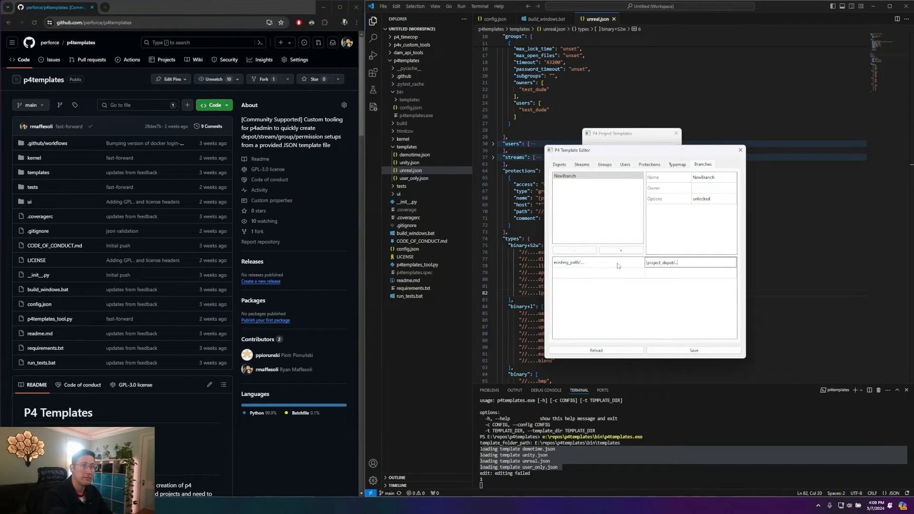
# Step: Correct the target path of the branch mapping to /{project}_depot/...
pyautogui.press('Left')
pyautogui.press('Left')
pyautogui.press('Left')
pyautogui.press('Left')
pyautogui.press('Left')
pyautogui.press('Left')
pyautogui.press('Left')
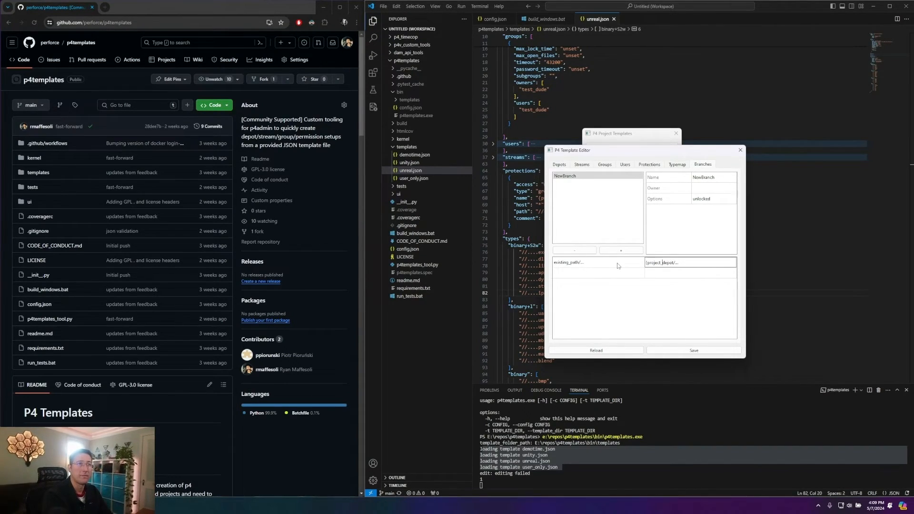
pyautogui.write('}')
pyautogui.write('/')
# Step: Change the source path of the branch mapping to the depot path //existing_path/...
pyautogui.click(600, 265)
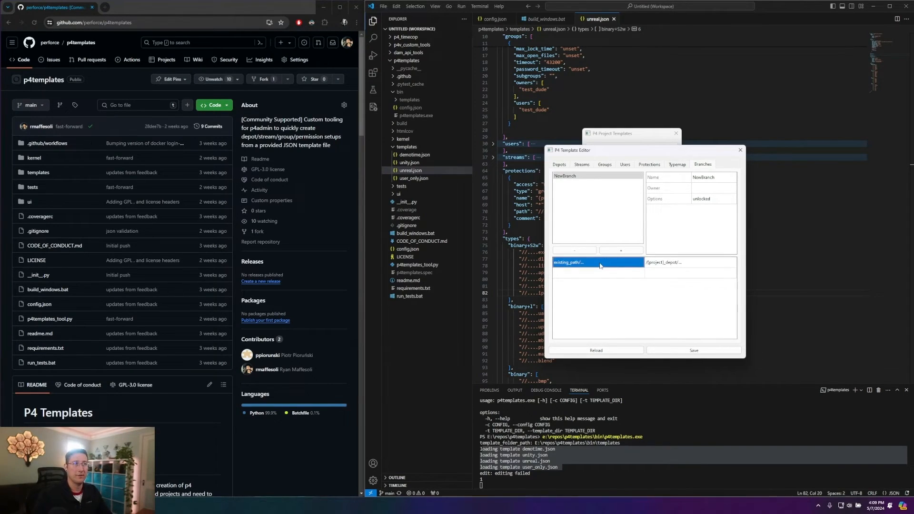
pyautogui.doubleClick(601, 264)
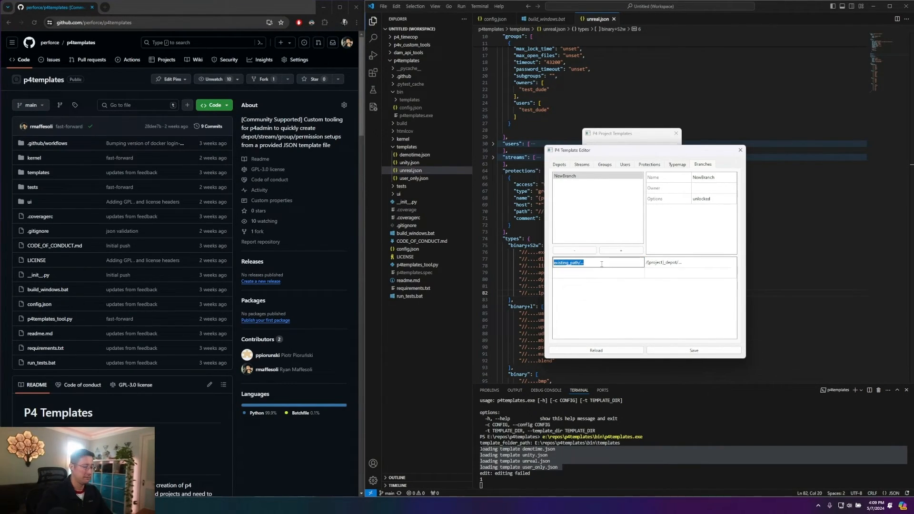
pyautogui.press('Home')
pyautogui.write('/')
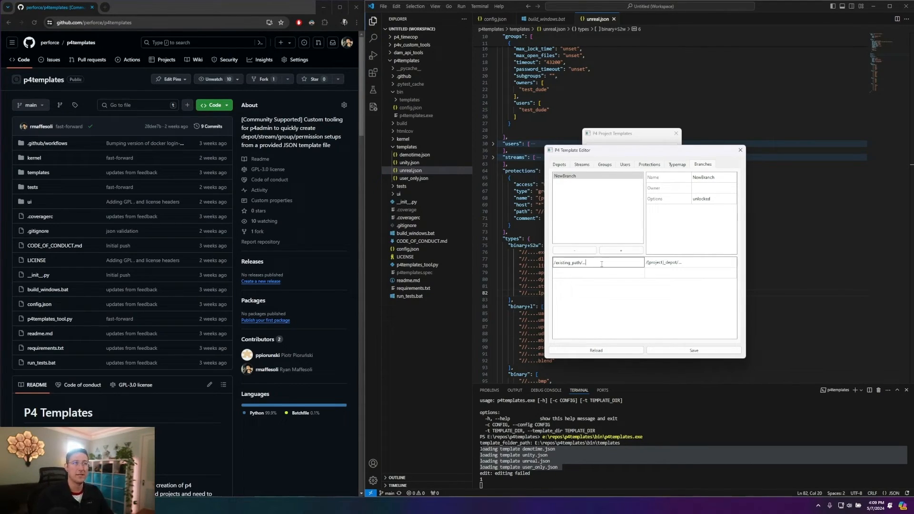
pyautogui.click(569, 265)
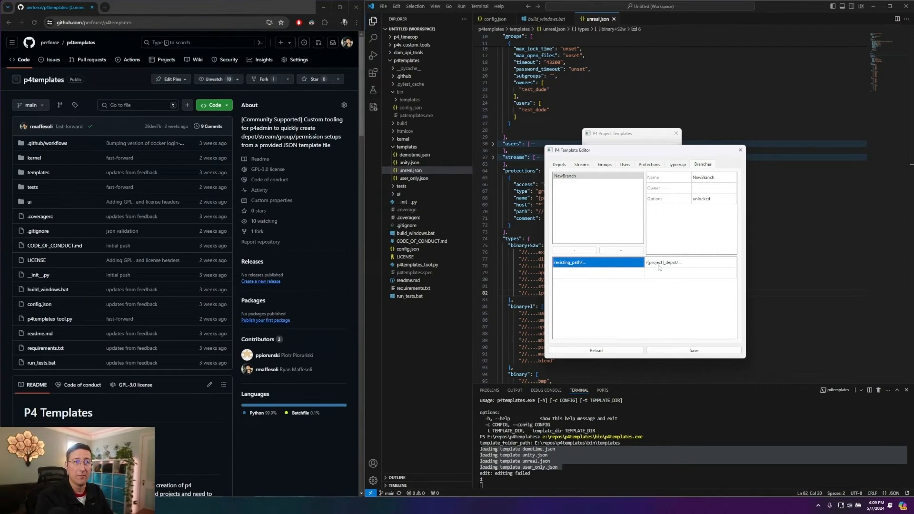
pyautogui.doubleClick(574, 267)
pyautogui.press('Home')
pyautogui.write('/')
pyautogui.press('Return')
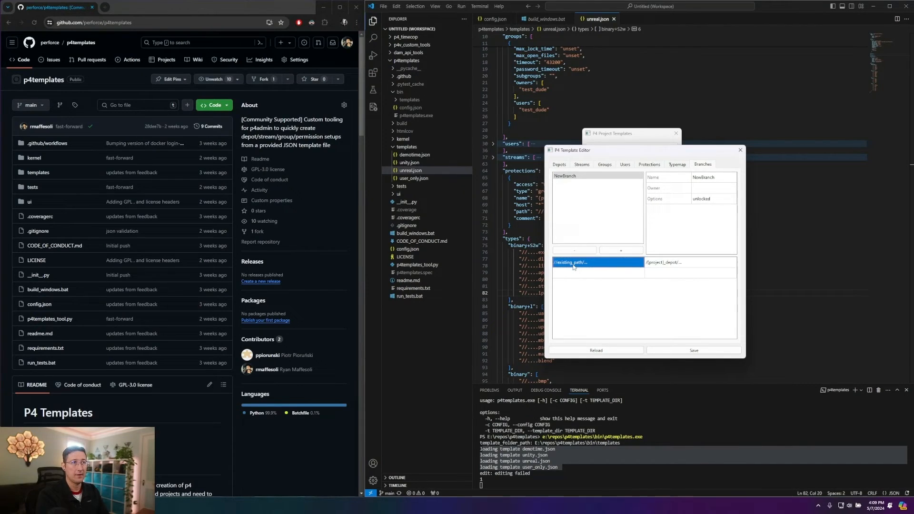
# Step: Change the target path of the branch mapping to //{project}_depot/...
pyautogui.doubleClick(666, 262)
pyautogui.press('Home')
pyautogui.write('/')
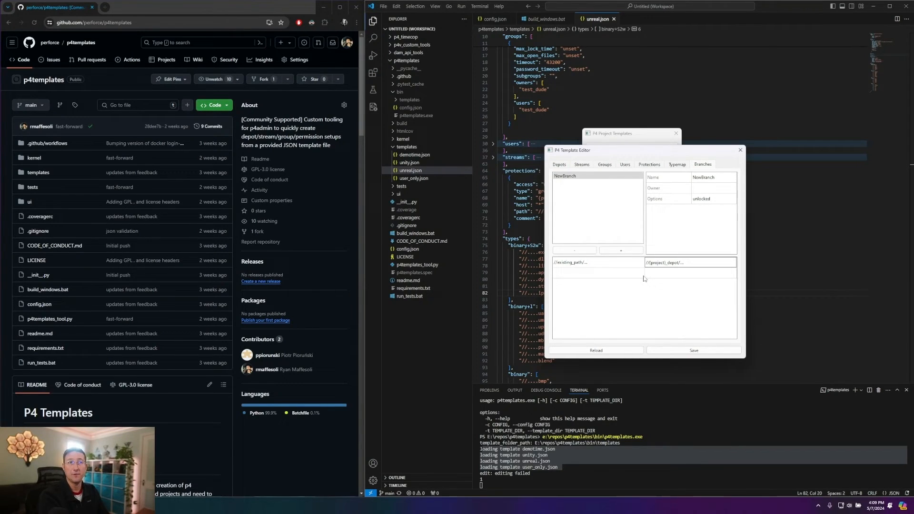
pyautogui.hotkey('ctrl', 'a')
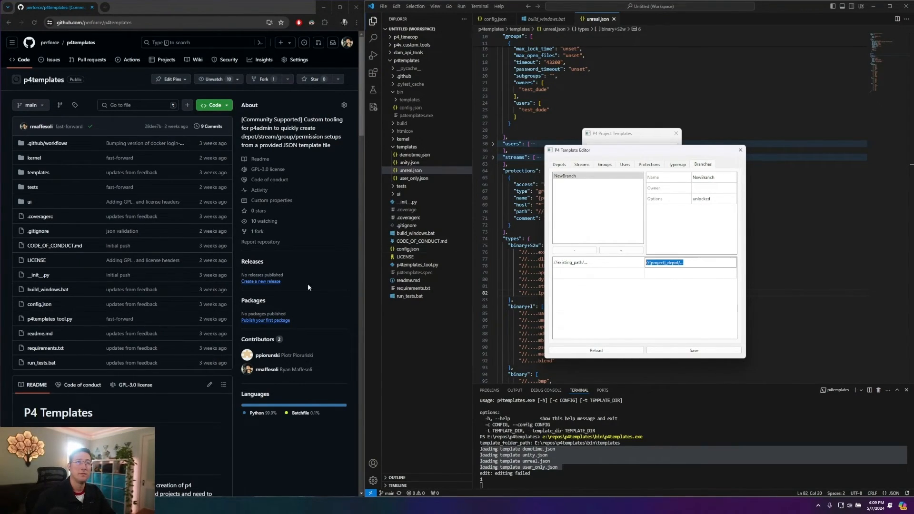
pyautogui.click(619, 299)
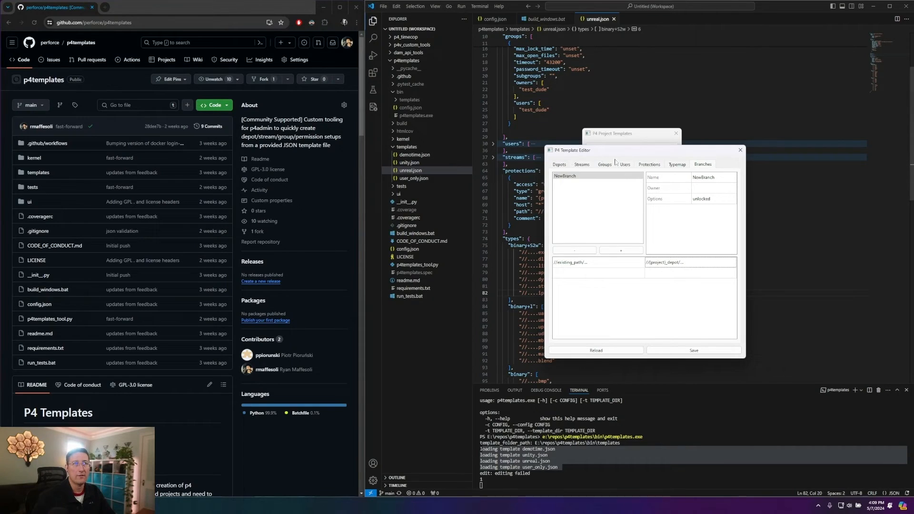
# Step: Save the edited template as unreal_new.json in the bin\templates folder
pyautogui.click(687, 351)
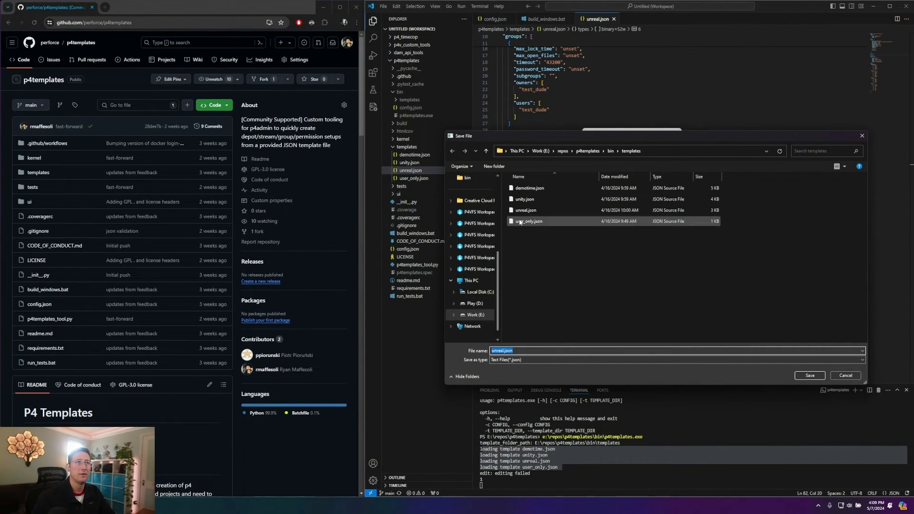
pyautogui.click(496, 351)
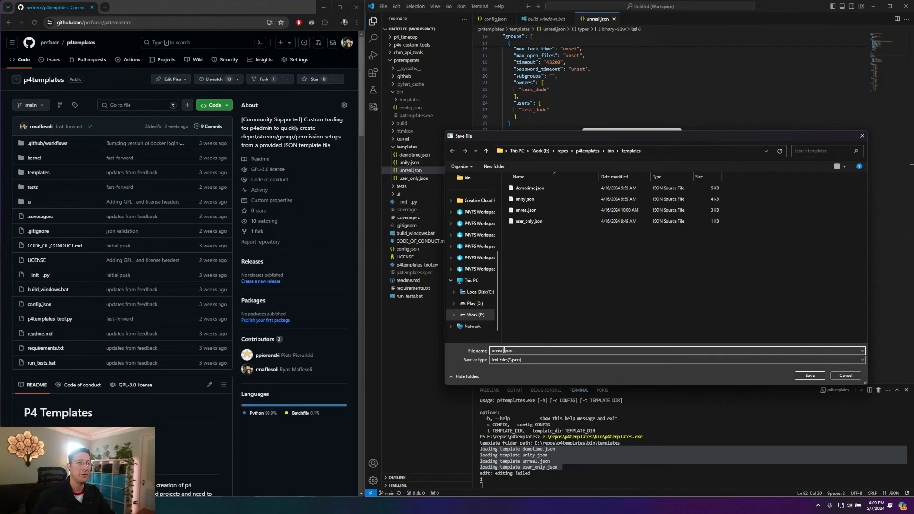
pyautogui.write('_new')
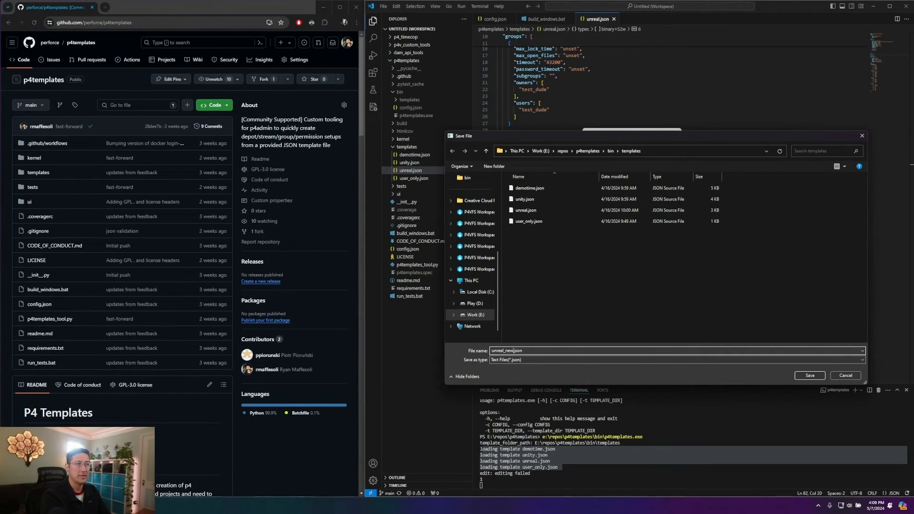
pyautogui.press('Return')
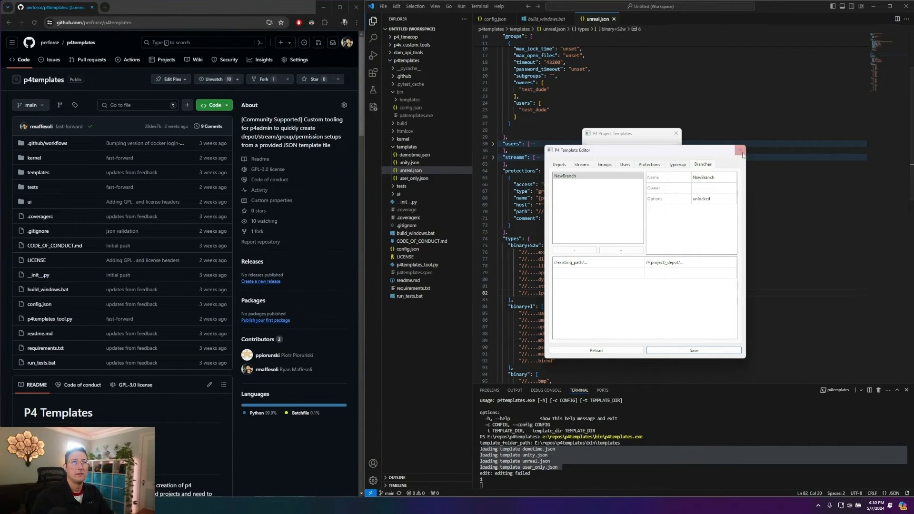
# Step: Open the saved unreal_new.json from the bin/templates folder in the code editor
pyautogui.click(428, 178)
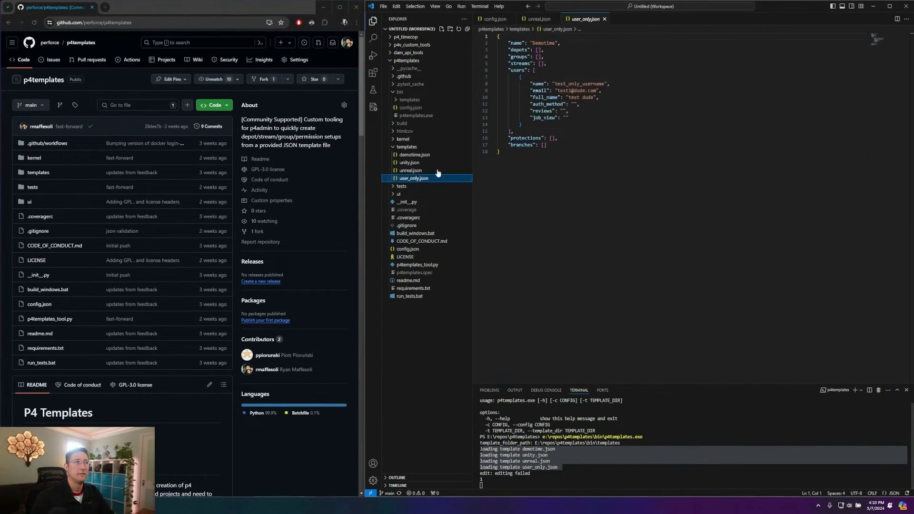
pyautogui.click(392, 93)
pyautogui.click(392, 93)
pyautogui.click(396, 100)
pyautogui.click(418, 123)
pyautogui.rightClick(421, 119)
pyautogui.click(413, 125)
pyautogui.rightClick(412, 124)
pyautogui.click(403, 126)
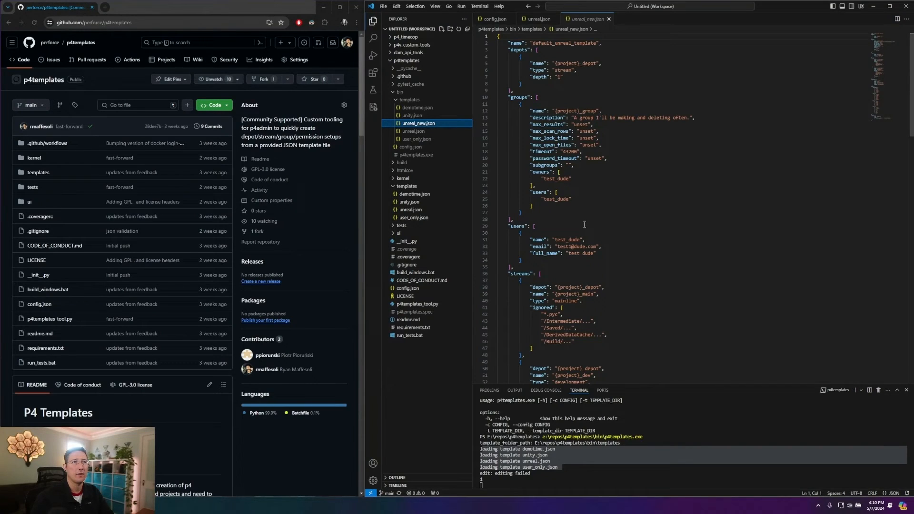
pyautogui.click(642, 220)
pyautogui.hotkey('ctrl', 'f')
pyautogui.write('var')
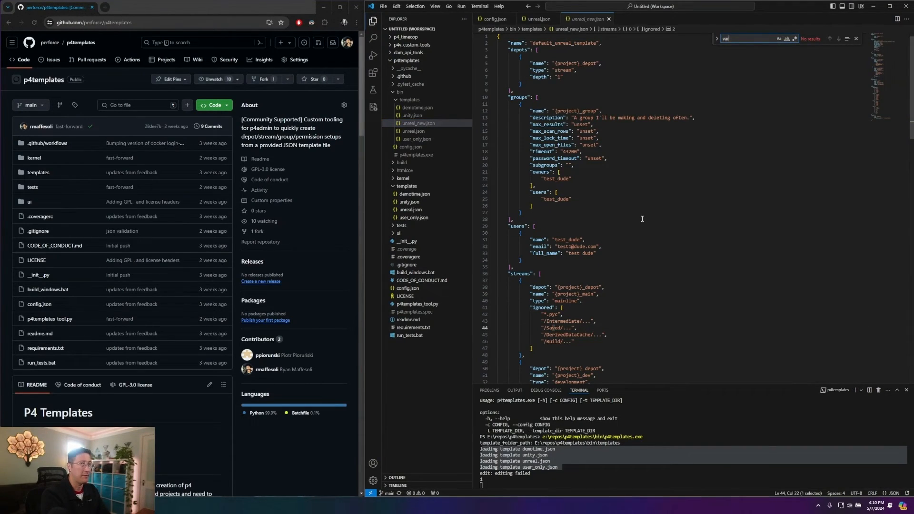
pyautogui.press('BackSpace')
pyautogui.press('BackSpace')
pyautogui.press('BackSpace')
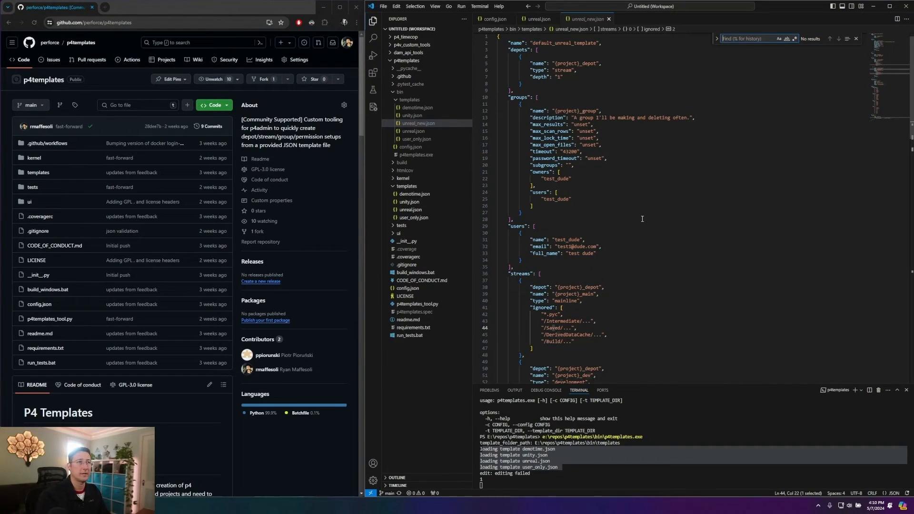
# Step: Collapse the streams, protections and types sections of unreal_new.json and highlight the NewBranch entry under branches
pyautogui.click(493, 273)
pyautogui.click(493, 287)
pyautogui.click(493, 301)
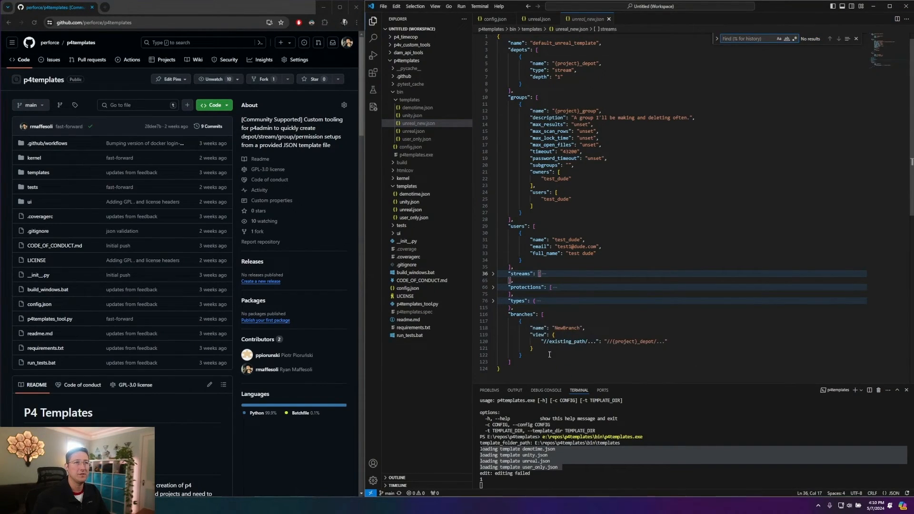
pyautogui.moveTo(529, 323); pyautogui.dragTo(668, 356)
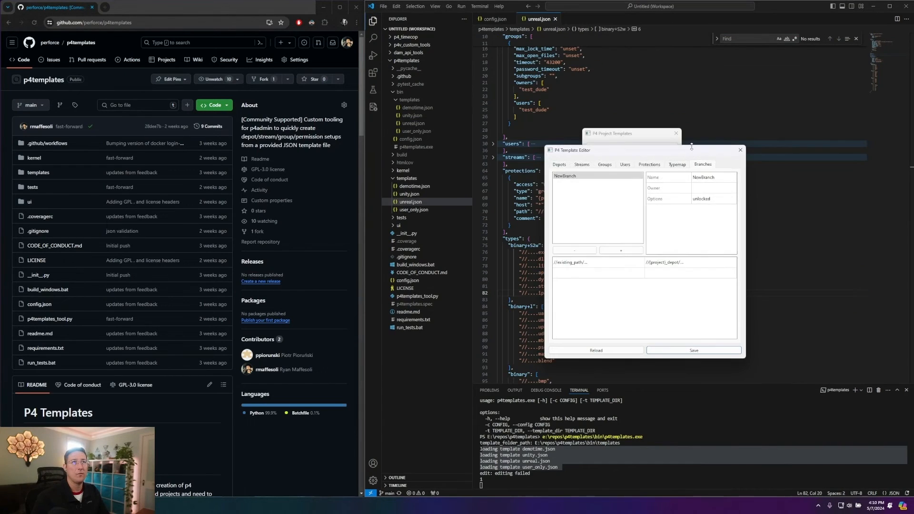
# Step: Close the template editor and choose default_unreal_template in the P4 Project Templates window
pyautogui.moveTo(682, 147); pyautogui.dragTo(682, 152)
pyautogui.click(740, 155)
pyautogui.click(639, 148)
pyautogui.click(610, 168)
# Step: Set the project parameter to demo_temp and run the template
pyautogui.click(645, 161)
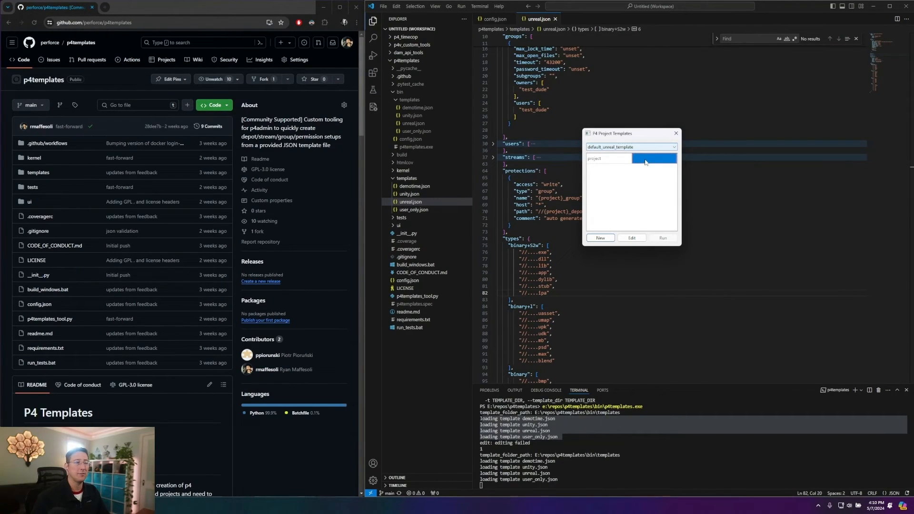
pyautogui.write('demo_te')
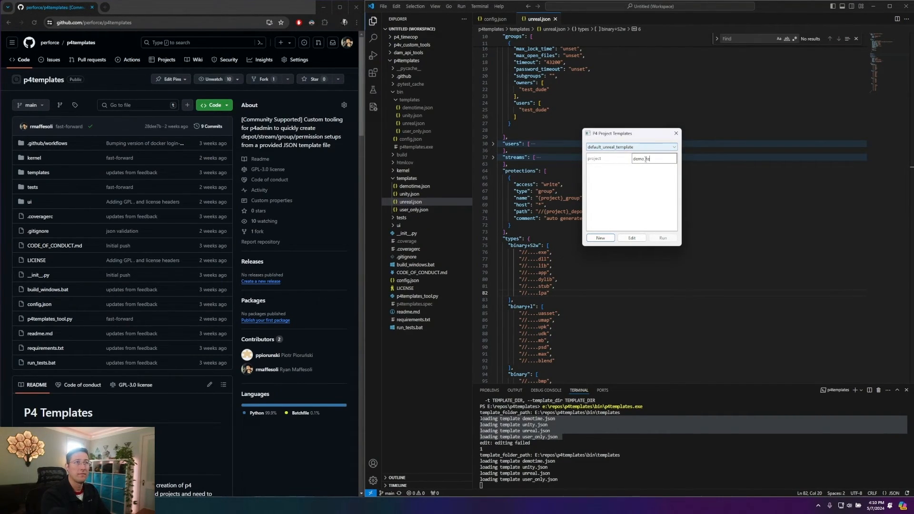
pyautogui.write('mp')
pyautogui.press('Return')
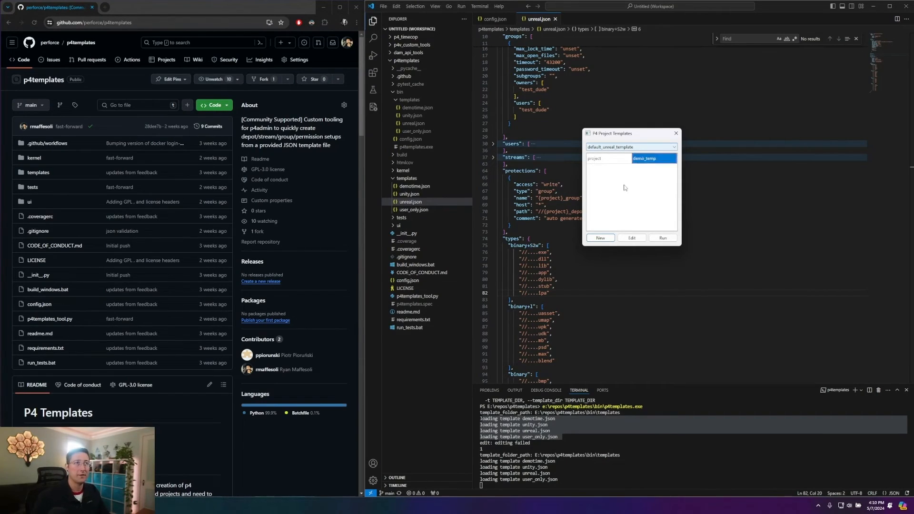
pyautogui.click(663, 238)
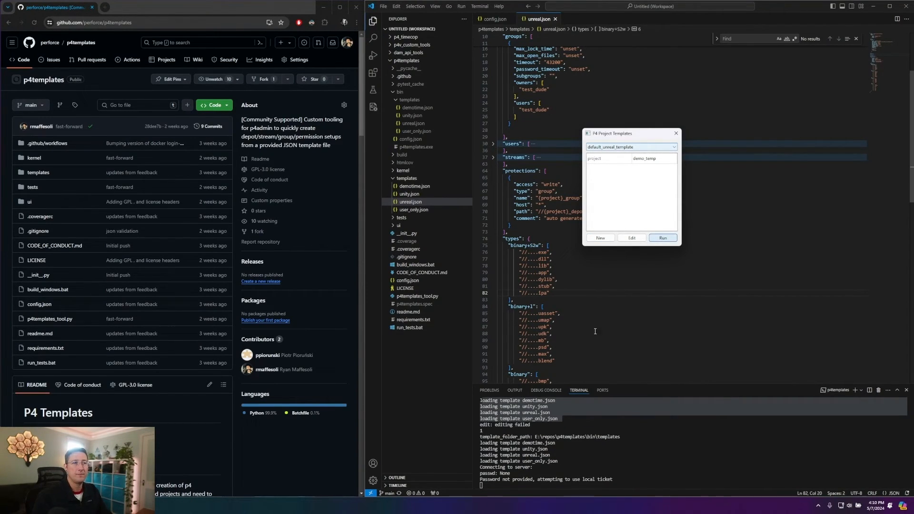
# Step: Enlarge the terminal and review the template run's output on server connection, typemap, protections, user, depot, group and streams
pyautogui.moveTo(639, 383); pyautogui.dragTo(624, 326)
pyautogui.scroll(6, 512, 380)
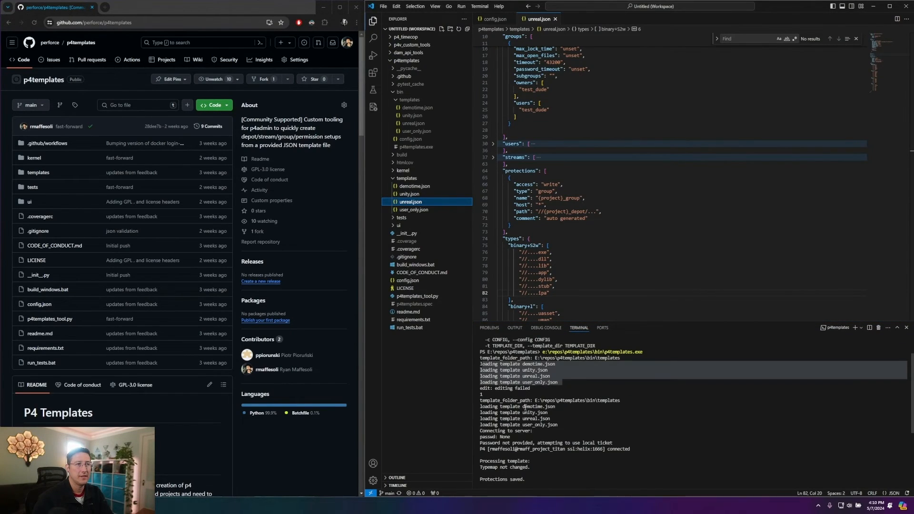
pyautogui.scroll(-2, 527, 431)
pyautogui.moveTo(482, 395); pyautogui.dragTo(548, 395)
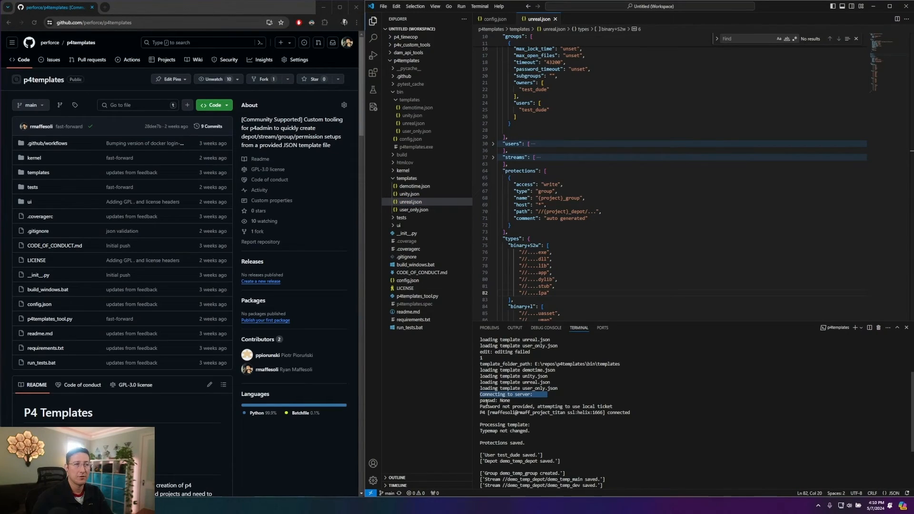
pyautogui.moveTo(478, 401); pyautogui.dragTo(633, 413)
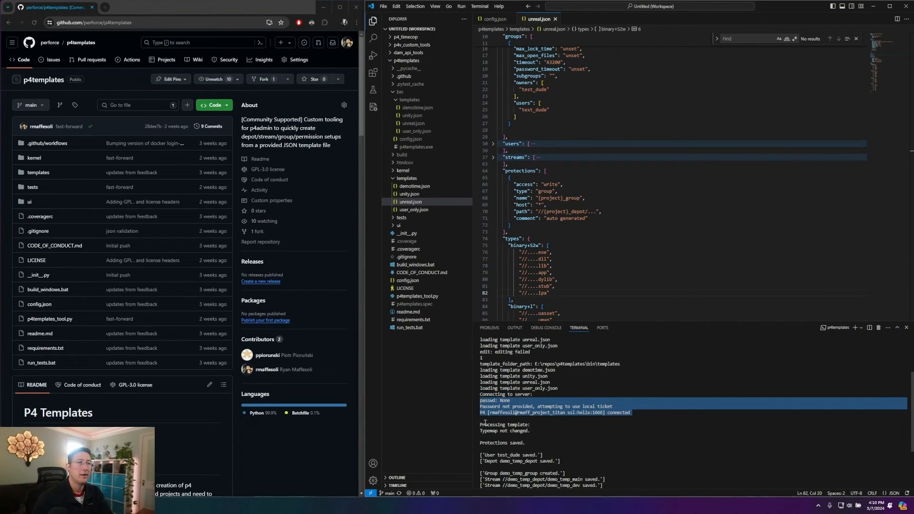
pyautogui.moveTo(481, 425); pyautogui.dragTo(543, 431)
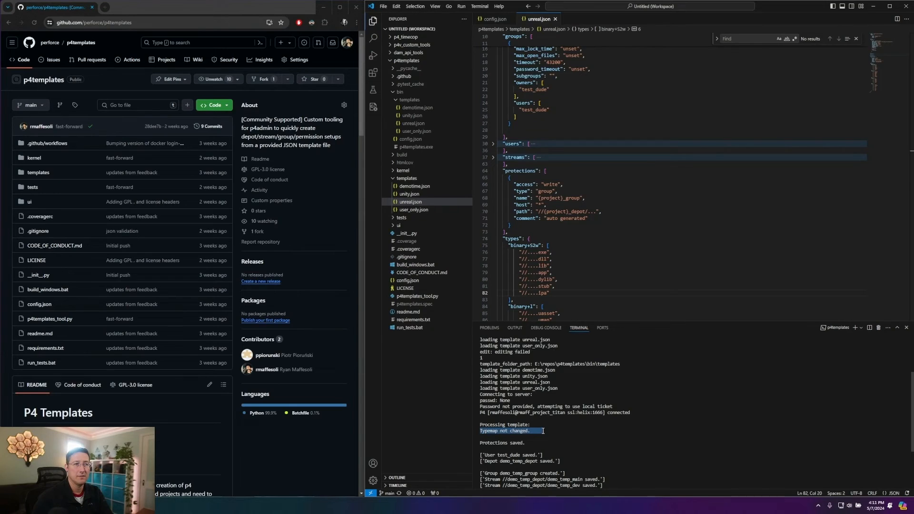
pyautogui.moveTo(481, 444); pyautogui.dragTo(526, 441)
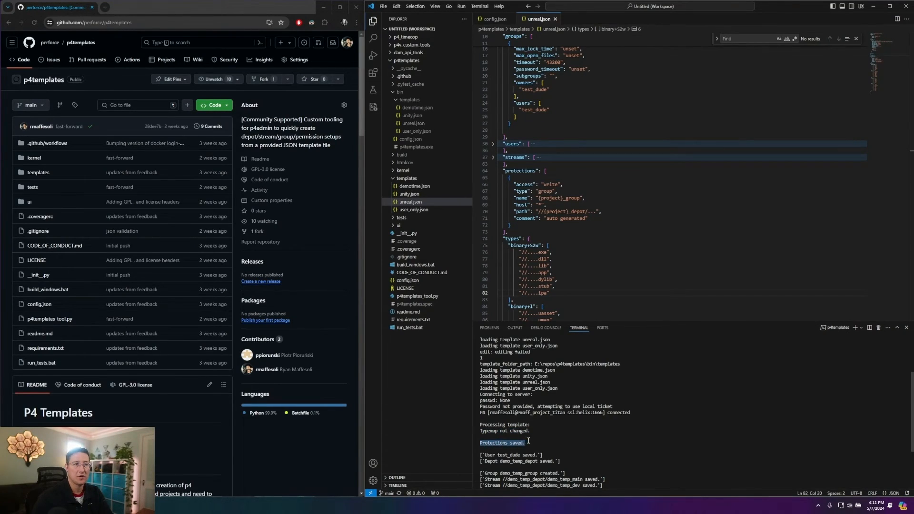
pyautogui.moveTo(481, 420); pyautogui.dragTo(551, 419)
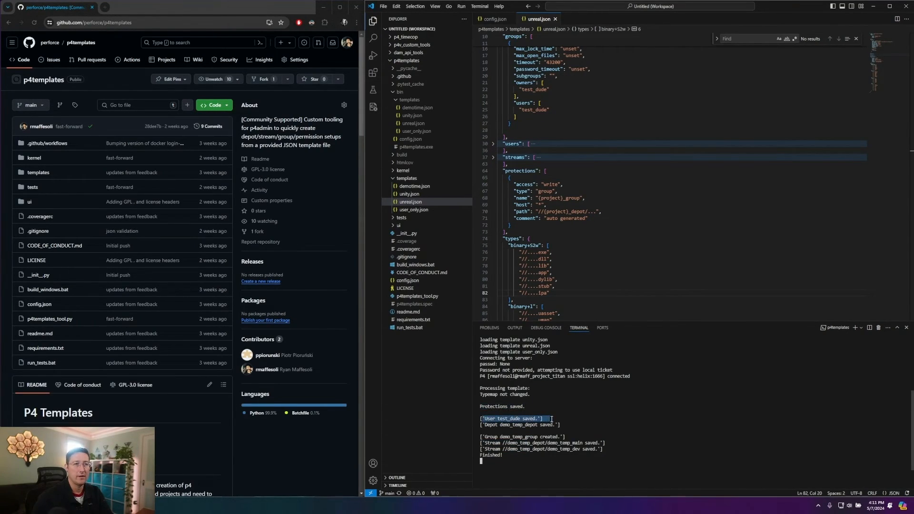
pyautogui.moveTo(485, 425); pyautogui.dragTo(567, 423)
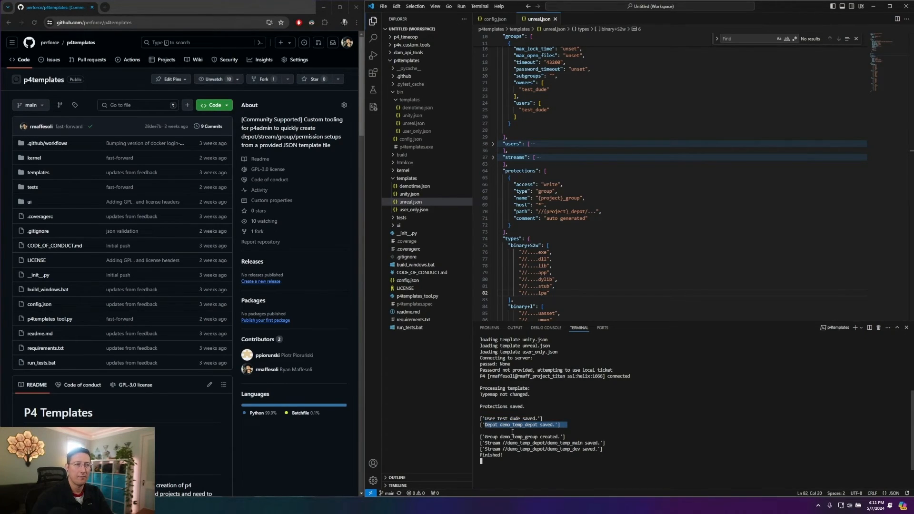
pyautogui.moveTo(479, 438); pyautogui.dragTo(576, 435)
pyautogui.moveTo(492, 444); pyautogui.dragTo(604, 451)
pyautogui.click(497, 455)
pyautogui.moveTo(503, 456); pyautogui.dragTo(439, 452)
pyautogui.click(555, 461)
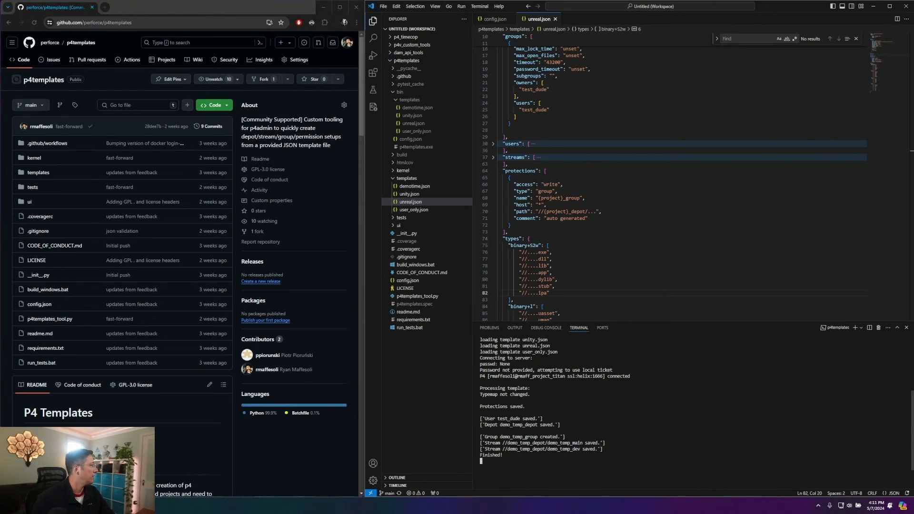
# Step: Switch to Perforce Helix Admin and check the test_dude user in the users and groups lists
pyautogui.hotkey('alt', 'Tab')
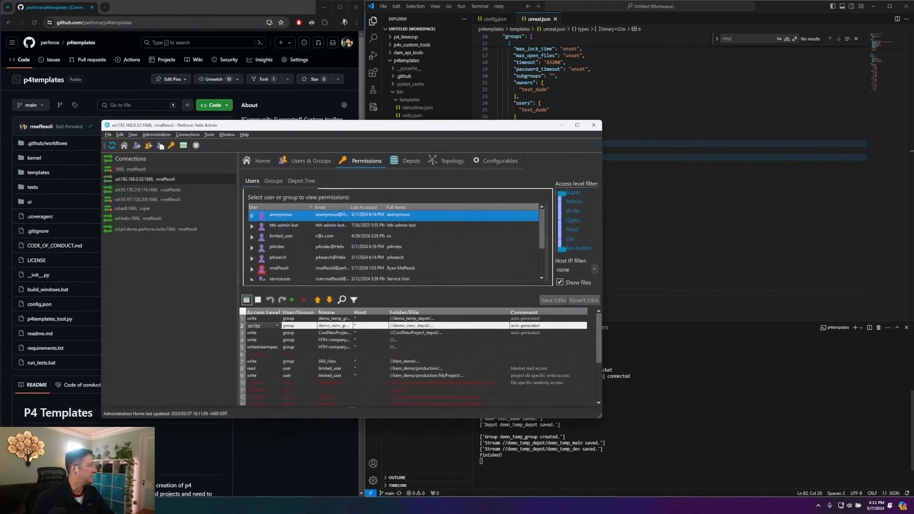
pyautogui.moveTo(155, 129); pyautogui.dragTo(424, 92)
pyautogui.click(382, 110)
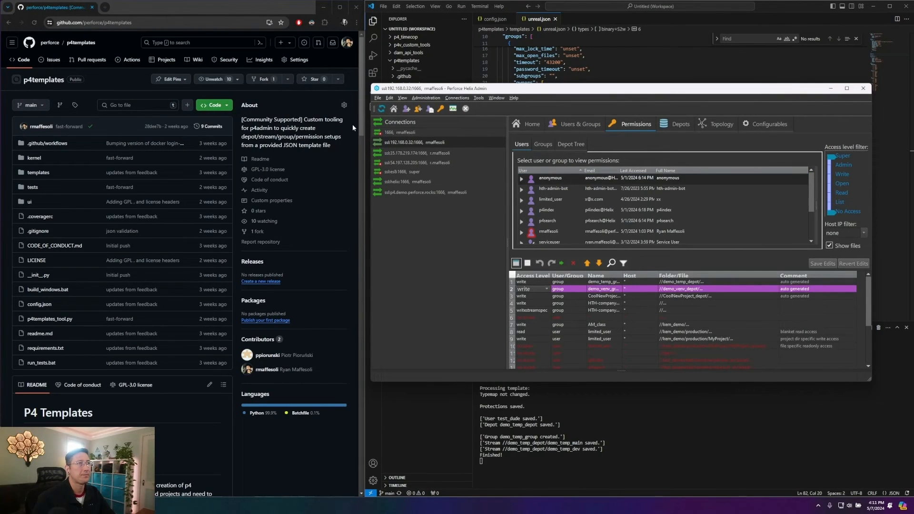
pyautogui.moveTo(544, 89); pyautogui.dragTo(481, 46)
pyautogui.click(504, 81)
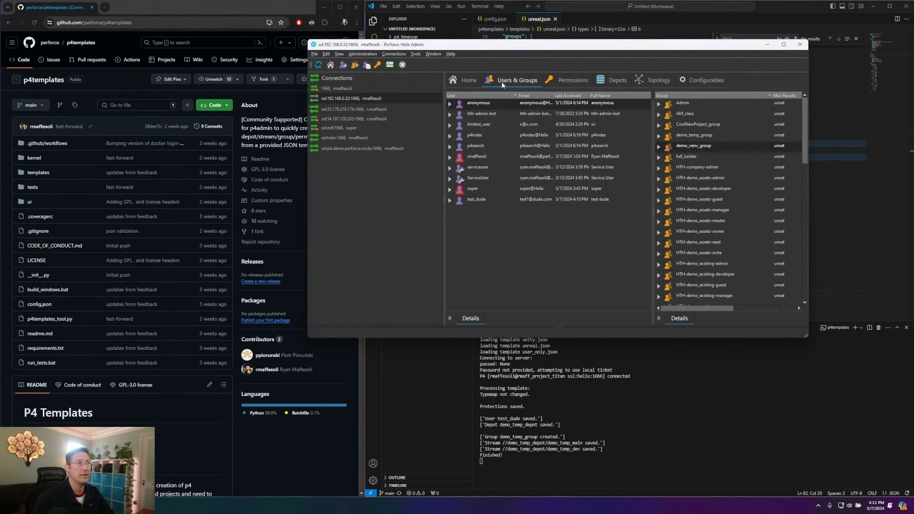
pyautogui.click(465, 201)
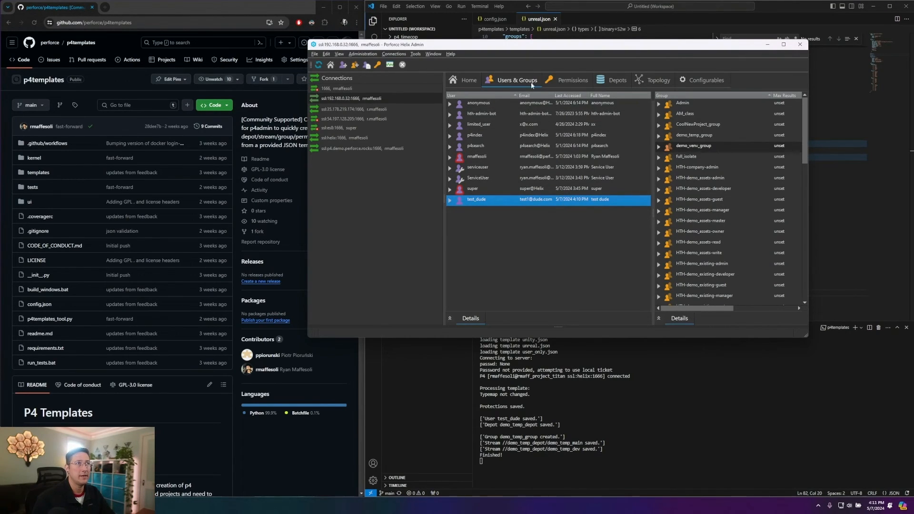
# Step: Lower the demo_temp_group write permission five rows in the permissions table, to row 6, and save the edits
pyautogui.click(469, 82)
pyautogui.click(574, 80)
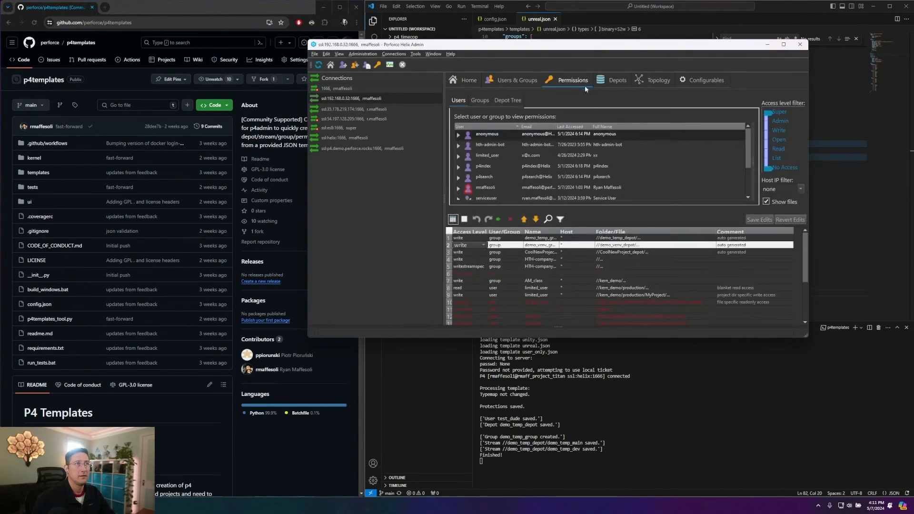
pyautogui.click(545, 240)
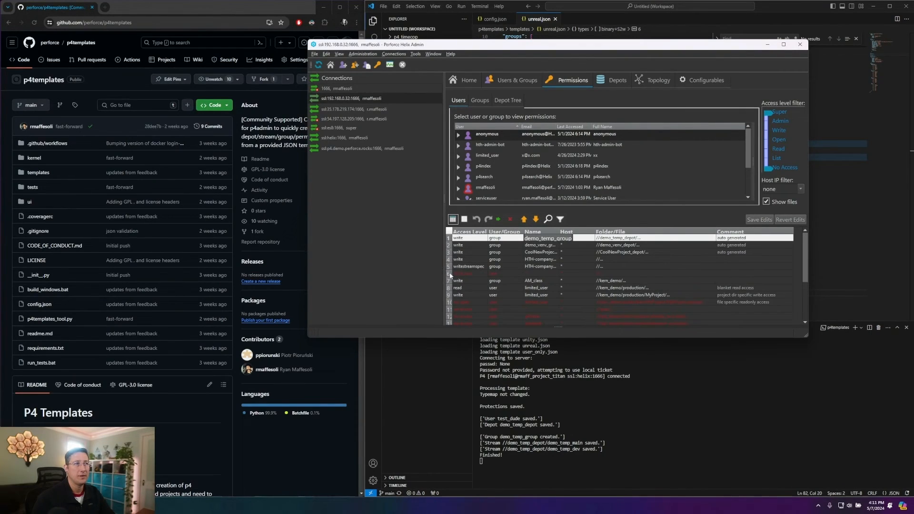
pyautogui.click(536, 219)
pyautogui.click(535, 219)
pyautogui.click(535, 219)
pyautogui.click(535, 219)
pyautogui.click(535, 219)
pyautogui.click(760, 220)
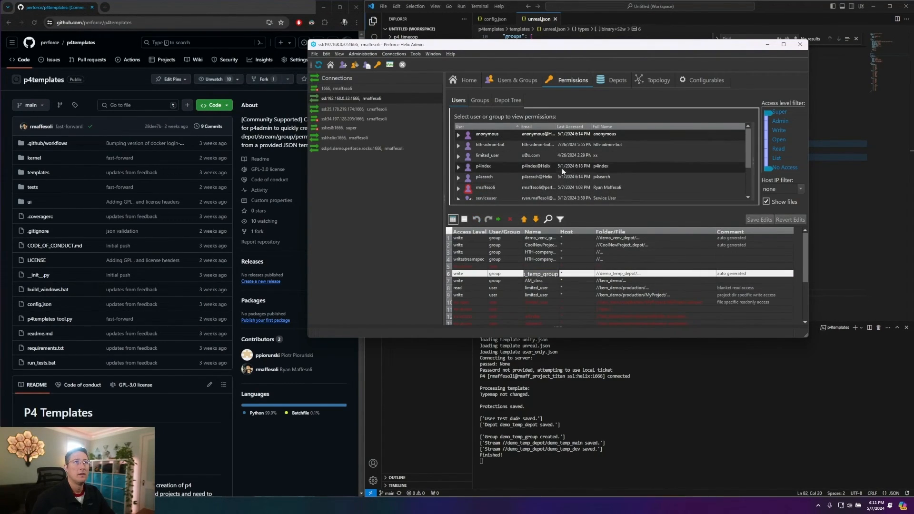
# Step: Locate demo_temp_depot among the depots and inspect its demo_temp_main and demo_temp_dev streams in the Helix P4V stream graph
pyautogui.click(608, 82)
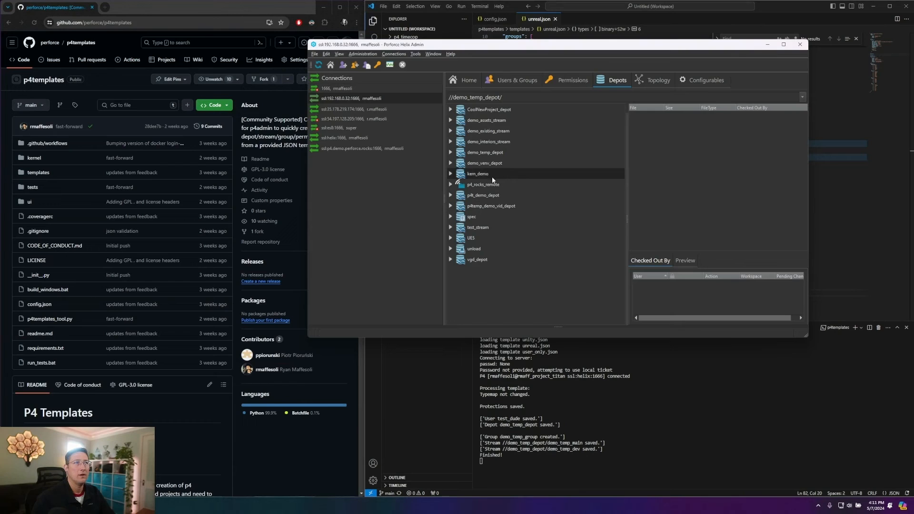
pyautogui.click(470, 153)
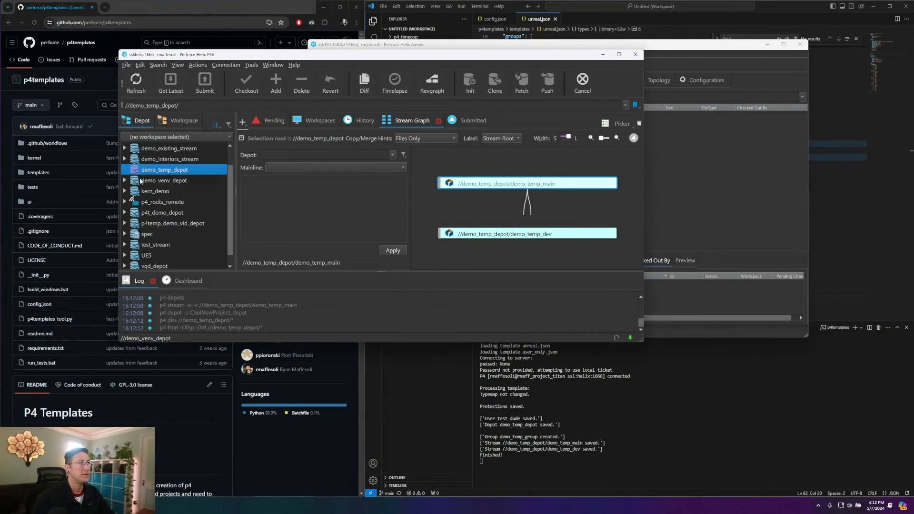
pyautogui.click(392, 155)
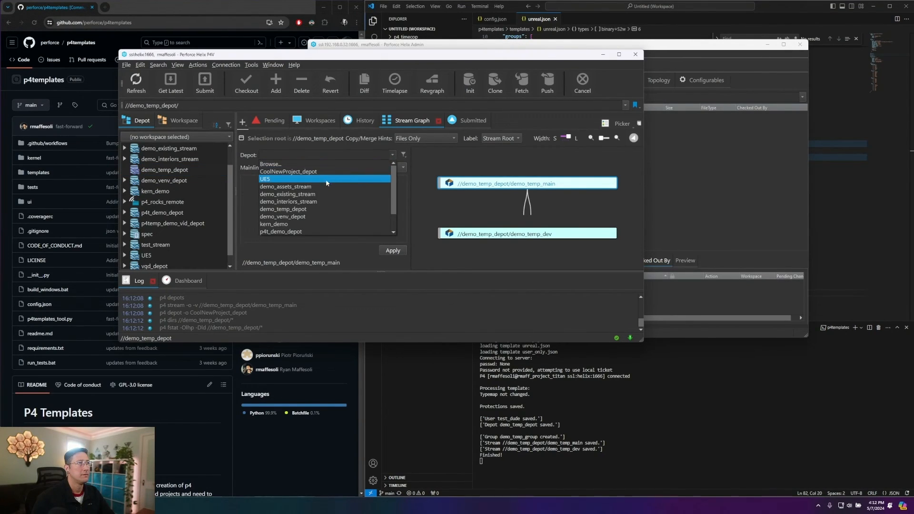
pyautogui.click(345, 210)
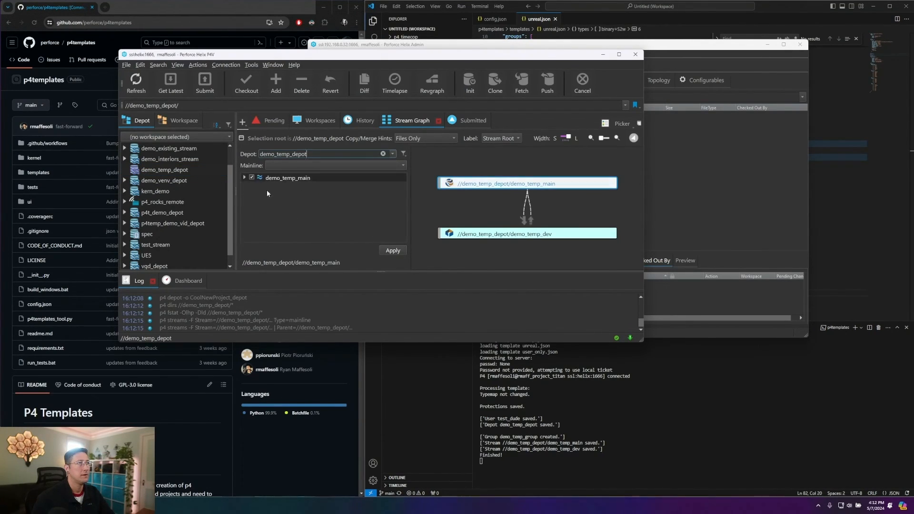
pyautogui.click(279, 180)
pyautogui.click(245, 177)
pyautogui.click(383, 252)
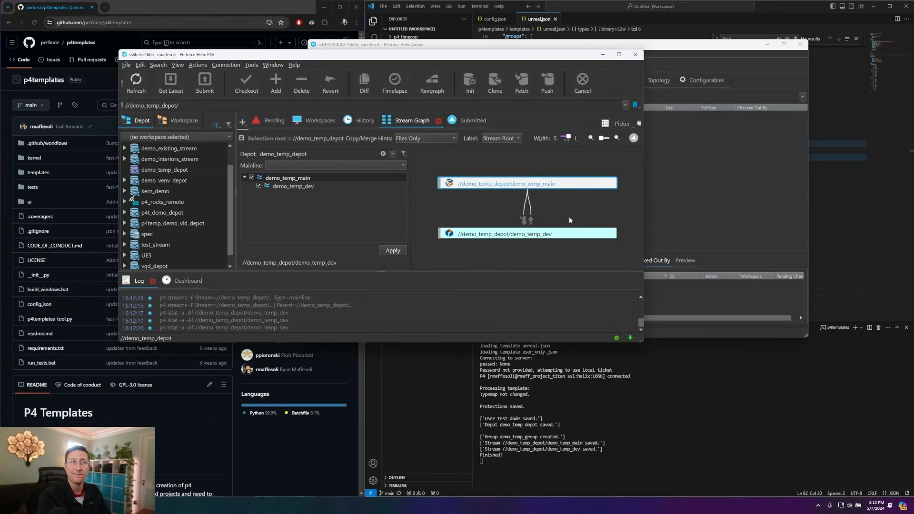
# Step: Return to the code editor and open process_template.py from the kernel folder
pyautogui.click(642, 475)
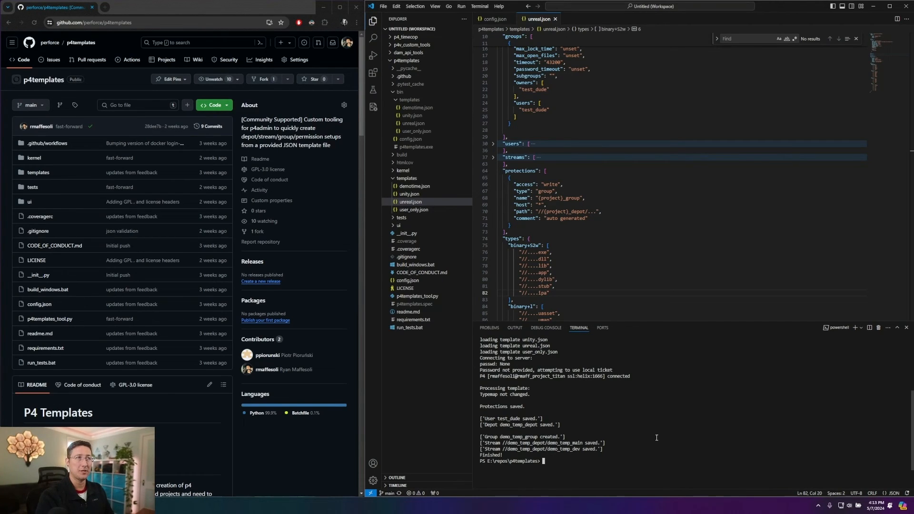
pyautogui.scroll(6, 657, 437)
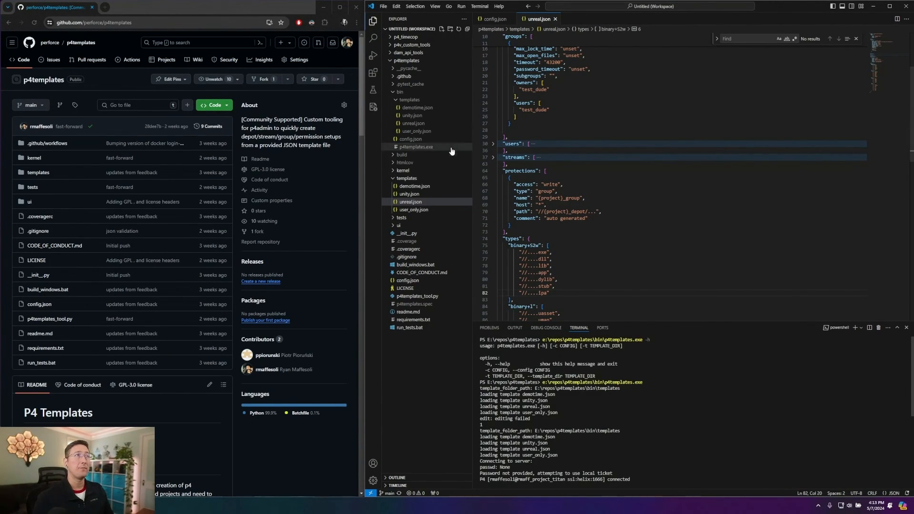
pyautogui.scroll(3, 474, 158)
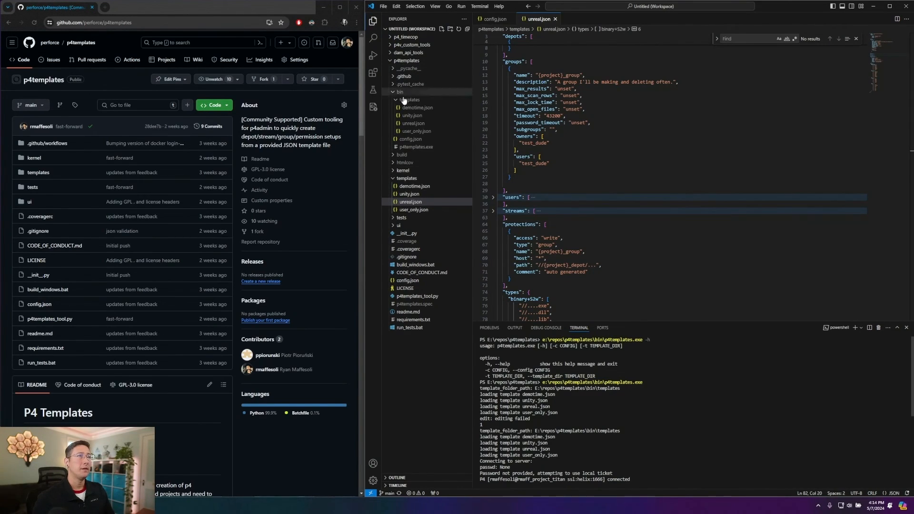
pyautogui.click(403, 170)
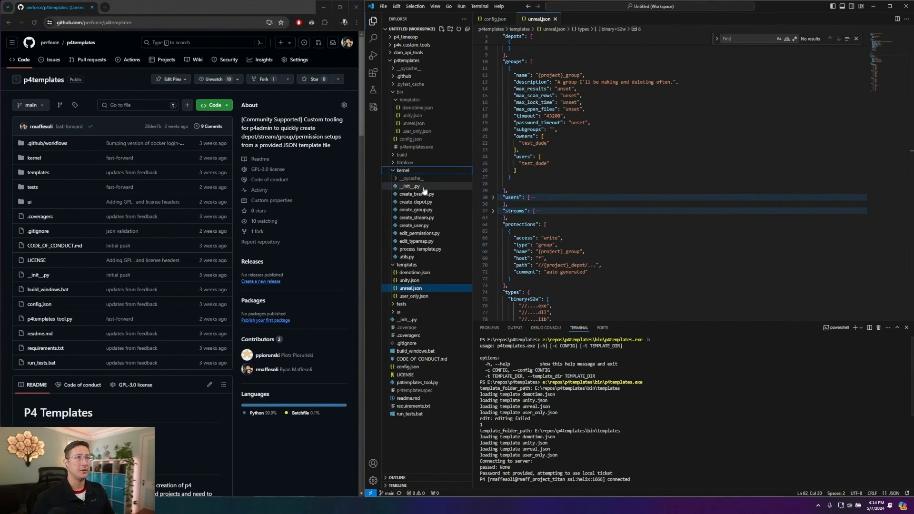
pyautogui.click(411, 251)
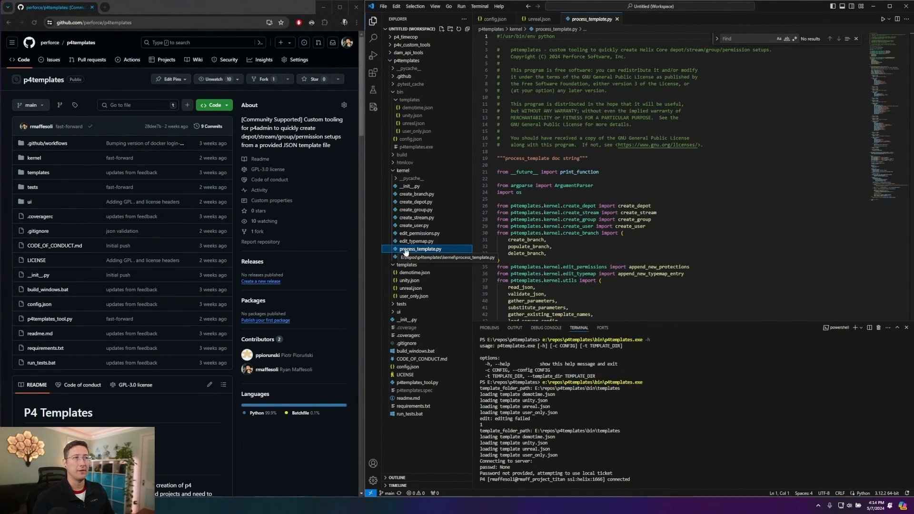
# Step: Run python e:\repos\p4templates\kernel\process_template.py -h in the terminal to show the script's help
pyautogui.moveTo(406, 252); pyautogui.dragTo(687, 407)
pyautogui.press('Home')
pyautogui.write('python')
pyautogui.press('End')
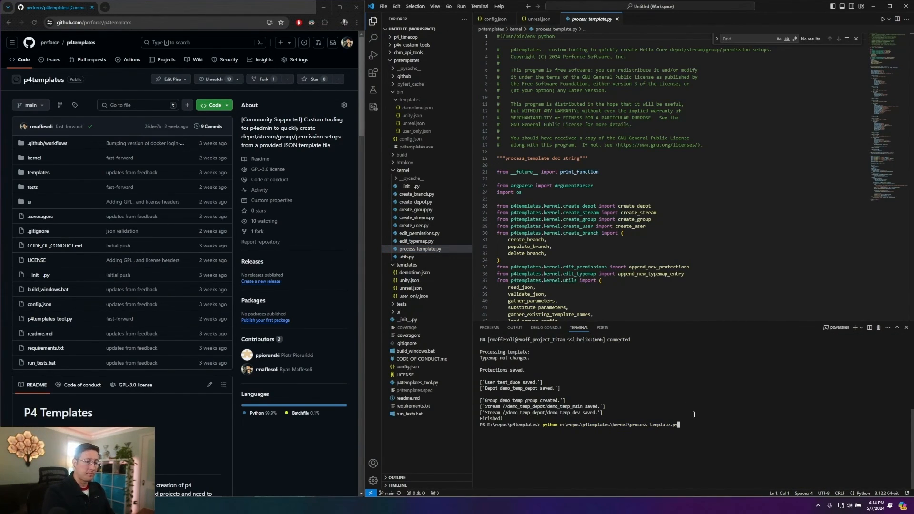
pyautogui.write('-h')
pyautogui.press('Return')
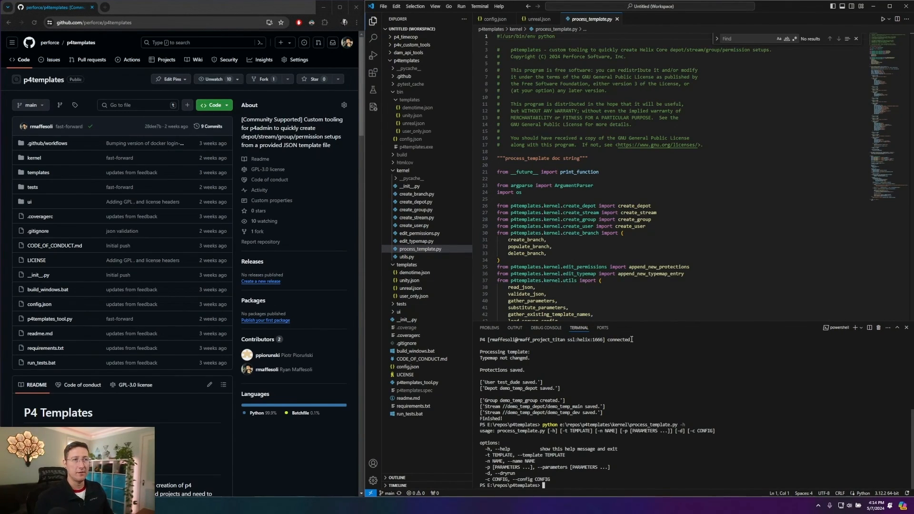
# Step: Enlarge the terminal and highlight the --config and --parameters options in the process_template.py help
pyautogui.moveTo(645, 322); pyautogui.dragTo(642, 275)
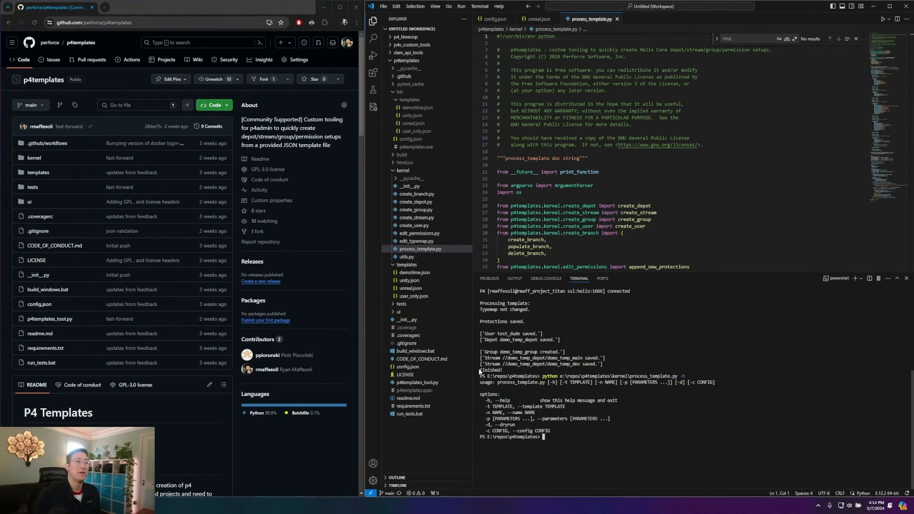
pyautogui.moveTo(553, 432); pyautogui.dragTo(481, 431)
pyautogui.moveTo(615, 419); pyautogui.dragTo(485, 419)
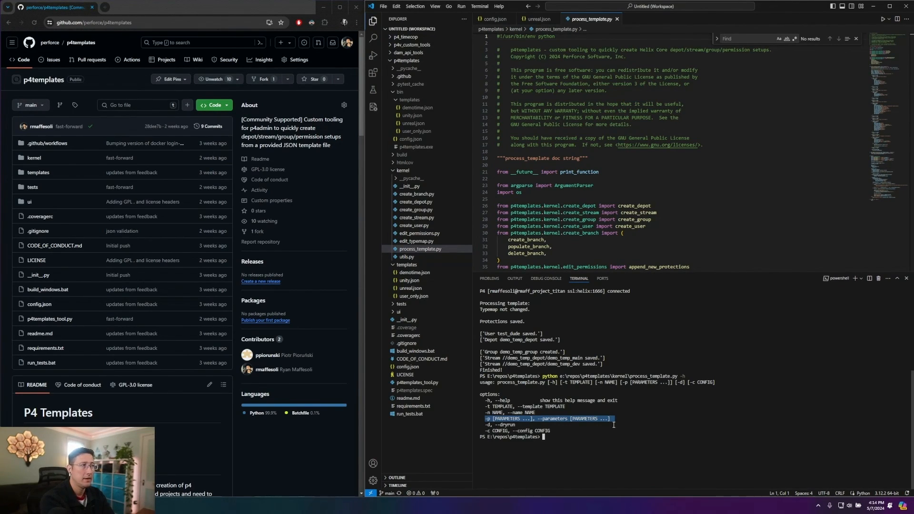
# Step: Find the CLI Usage section in the GitHub README and highlight -p project:demo in the default_unreal_template example command
pyautogui.scroll(-15, 121, 385)
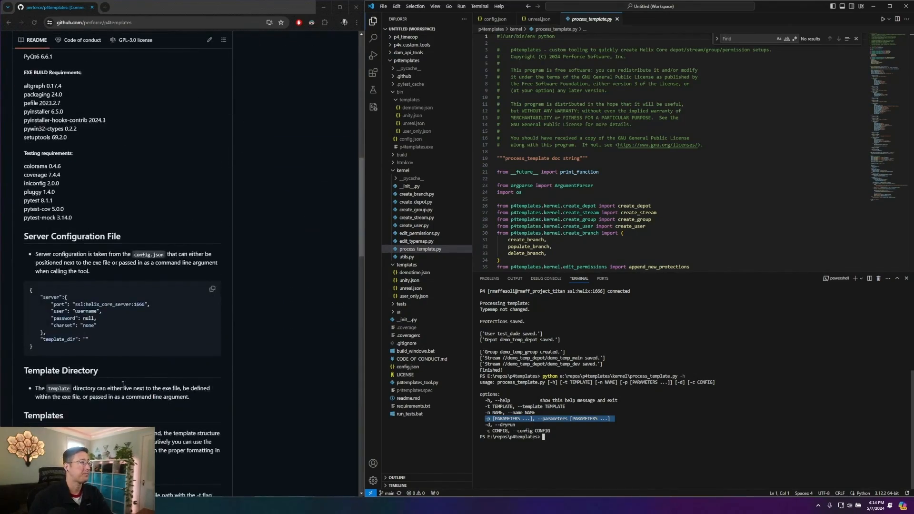
pyautogui.scroll(-3, 212, 367)
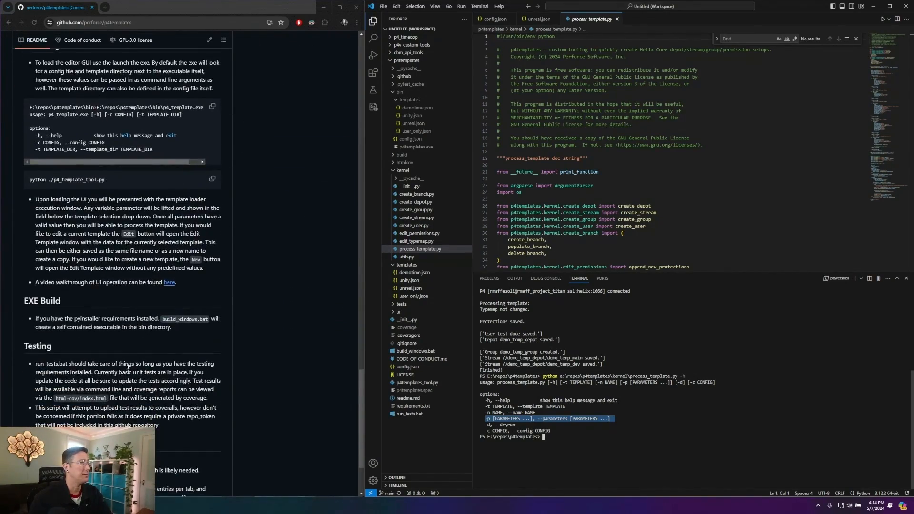
pyautogui.scroll(15, 127, 365)
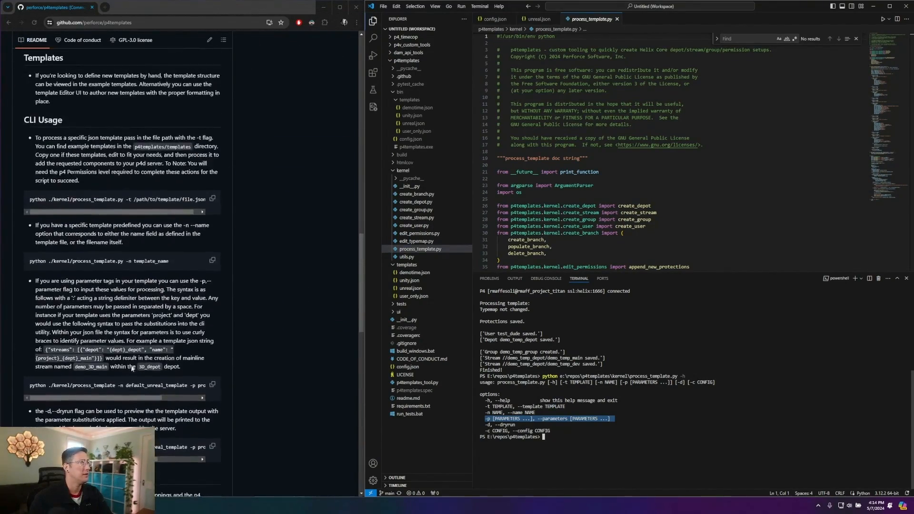
pyautogui.scroll(-3, 165, 342)
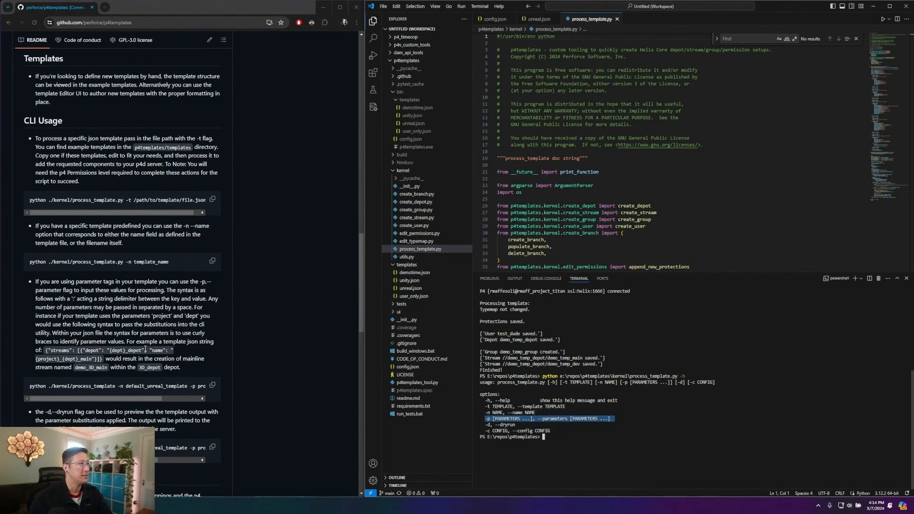
pyautogui.moveTo(127, 399); pyautogui.dragTo(176, 386)
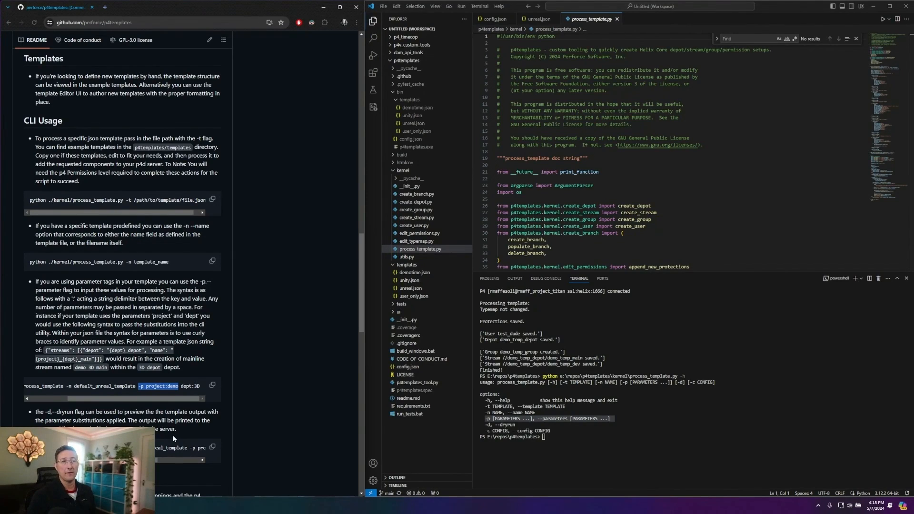
# Step: Highlight the --parameters and --dryrun options in the terminal help, as well as the process_template.py -h command line
pyautogui.click(575, 394)
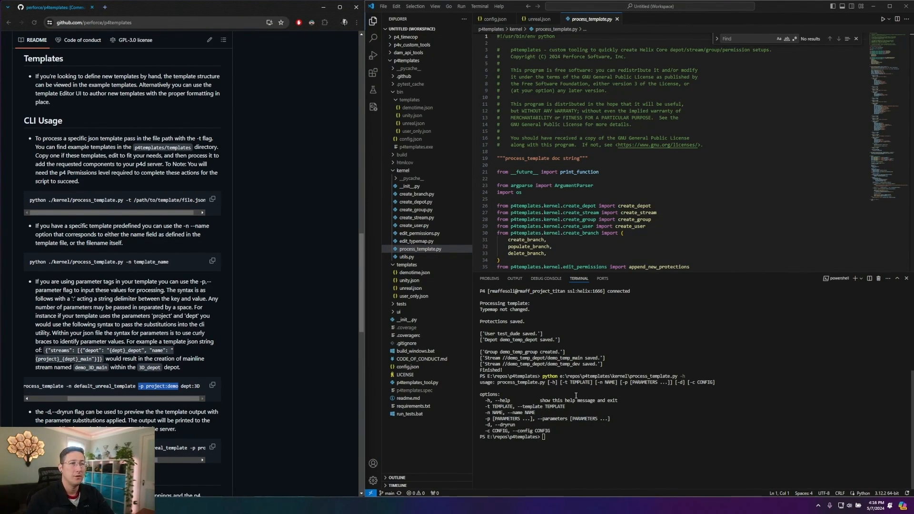
pyautogui.moveTo(485, 419); pyautogui.dragTo(613, 419)
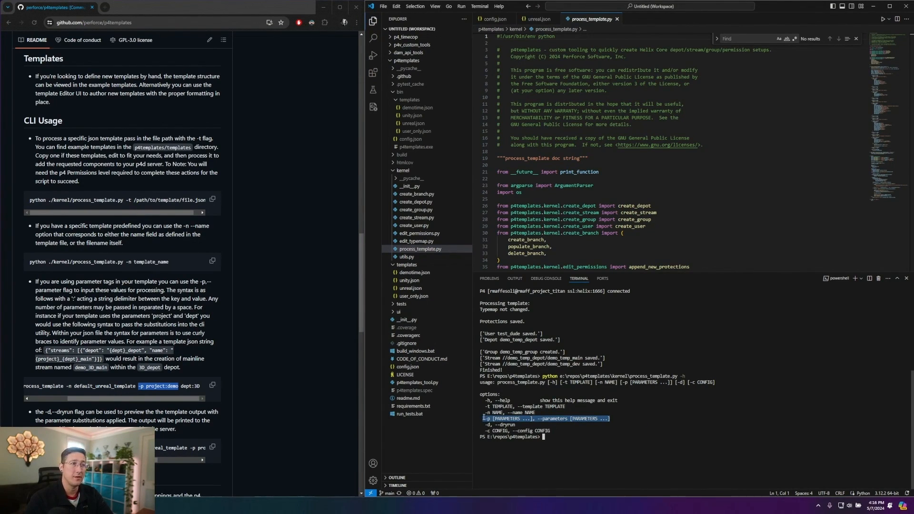
pyautogui.moveTo(519, 424); pyautogui.dragTo(483, 424)
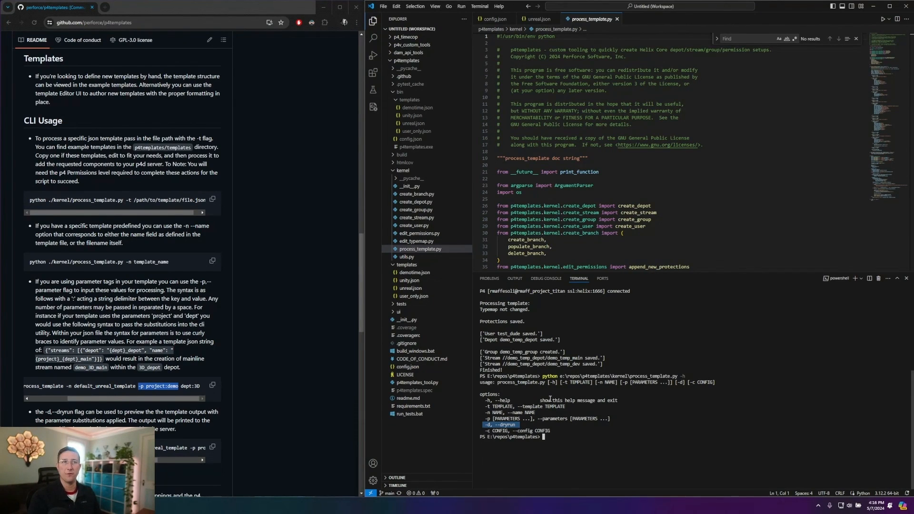
pyautogui.click(519, 419)
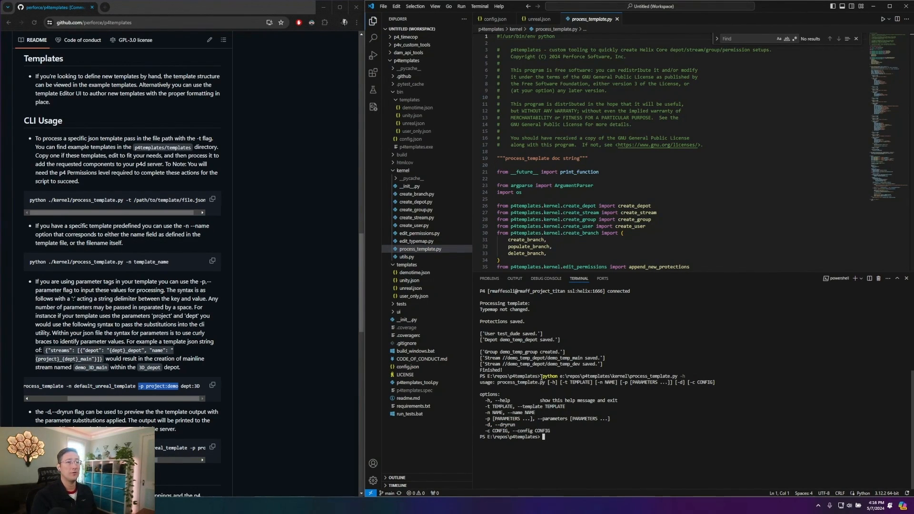
pyautogui.moveTo(542, 376); pyautogui.dragTo(705, 377)
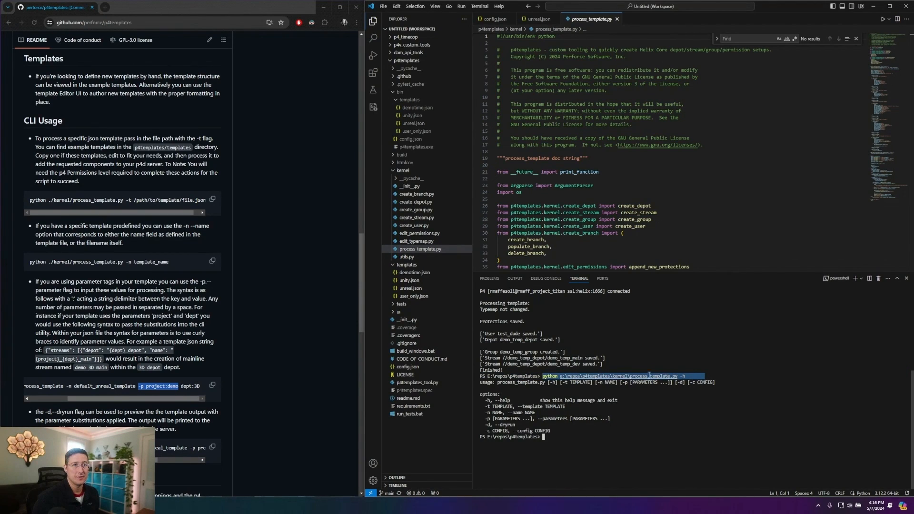
pyautogui.click(702, 412)
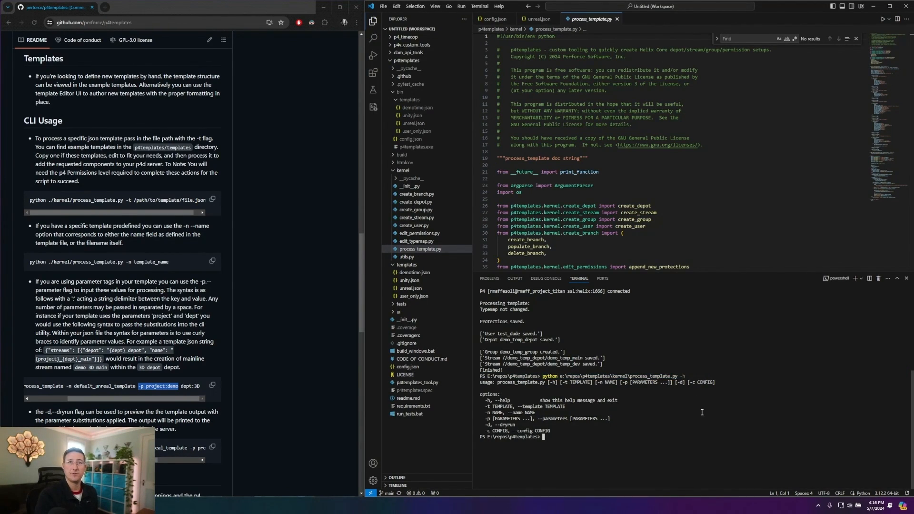